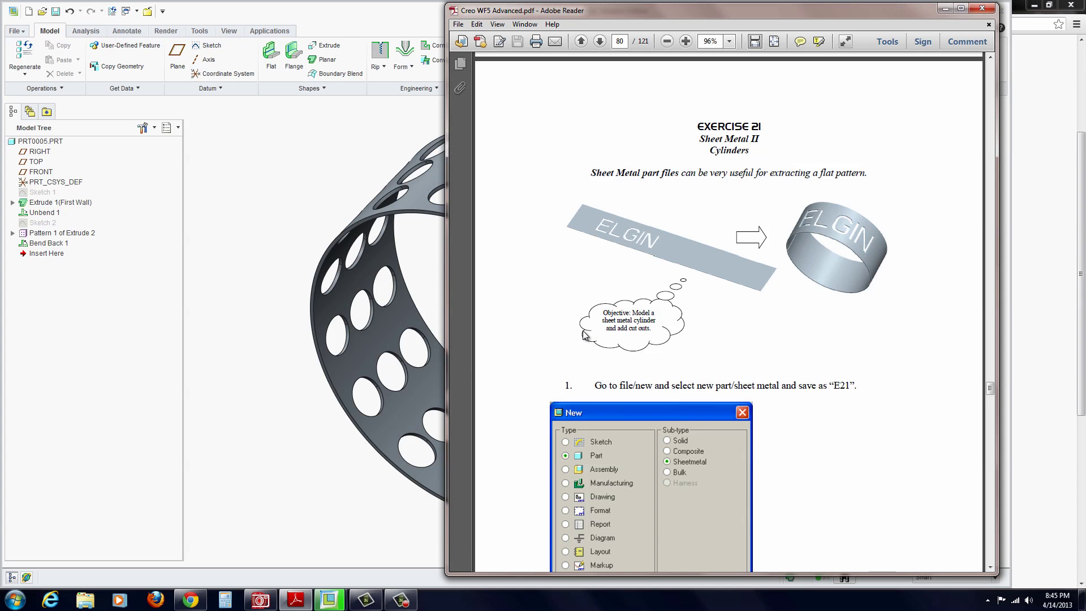
- Create Flat Pattern 1 with the default fixed edge, flattening the perforated ring into a 359.98 strip
click(289, 307)
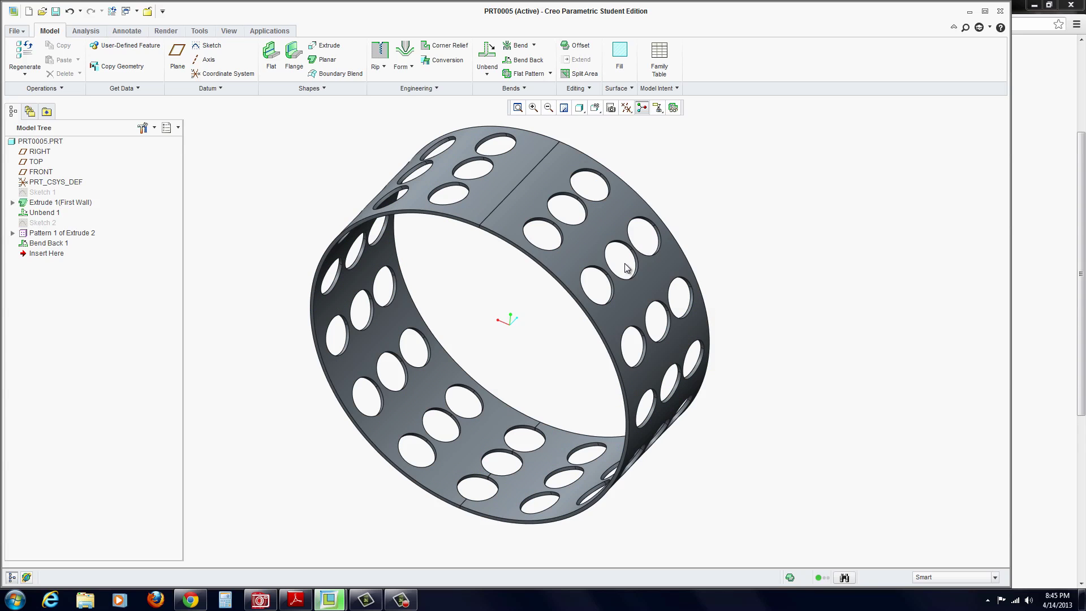
click(512, 74)
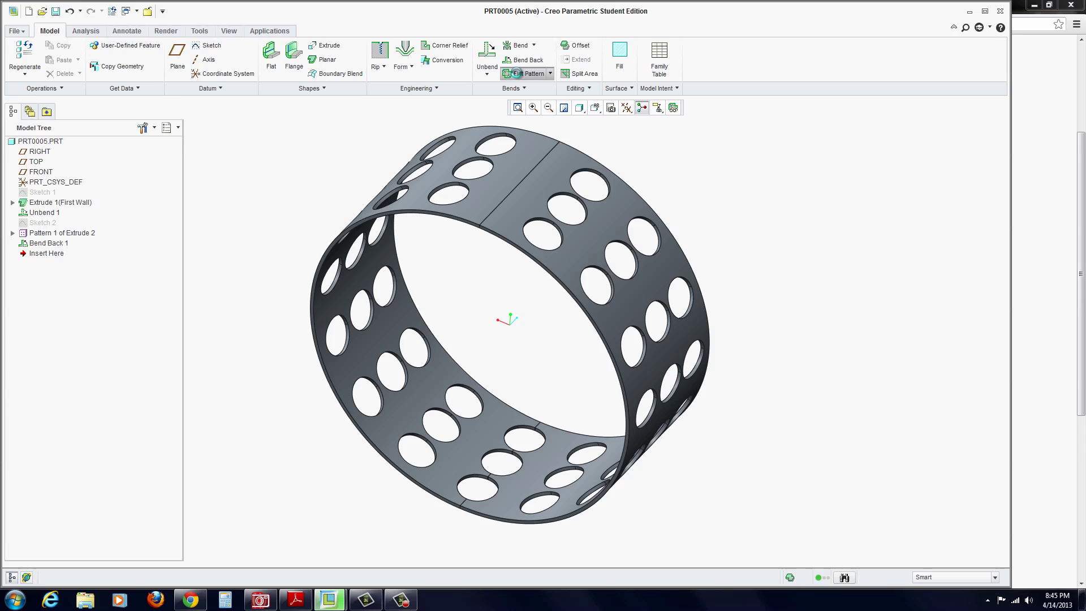
scroll(525, 252, down, 5)
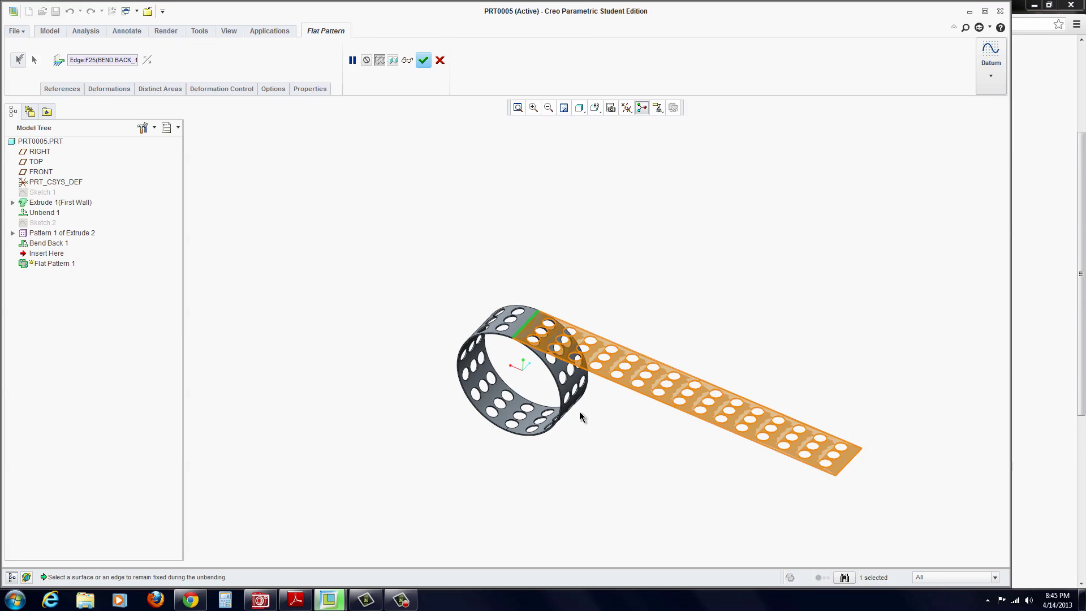
scroll(635, 395, up, 3)
click(424, 61)
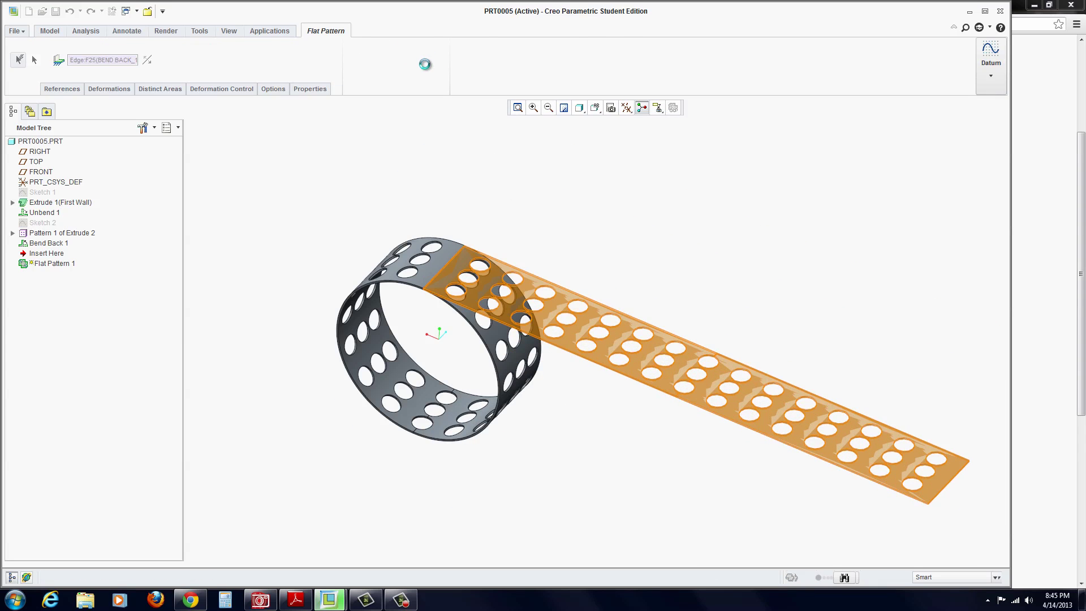
scroll(793, 551, up, 5)
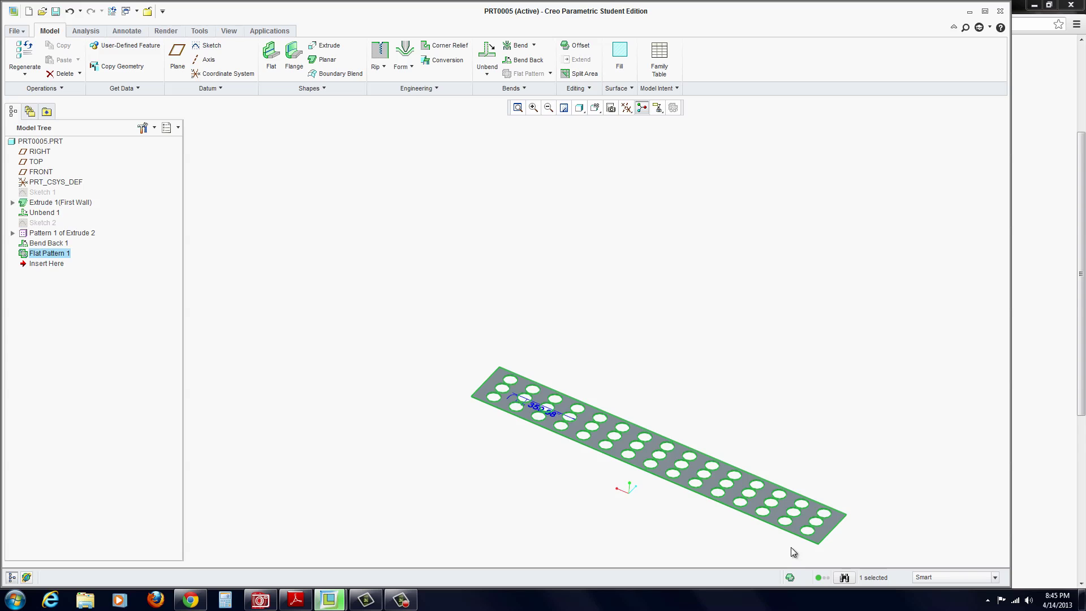
click(711, 315)
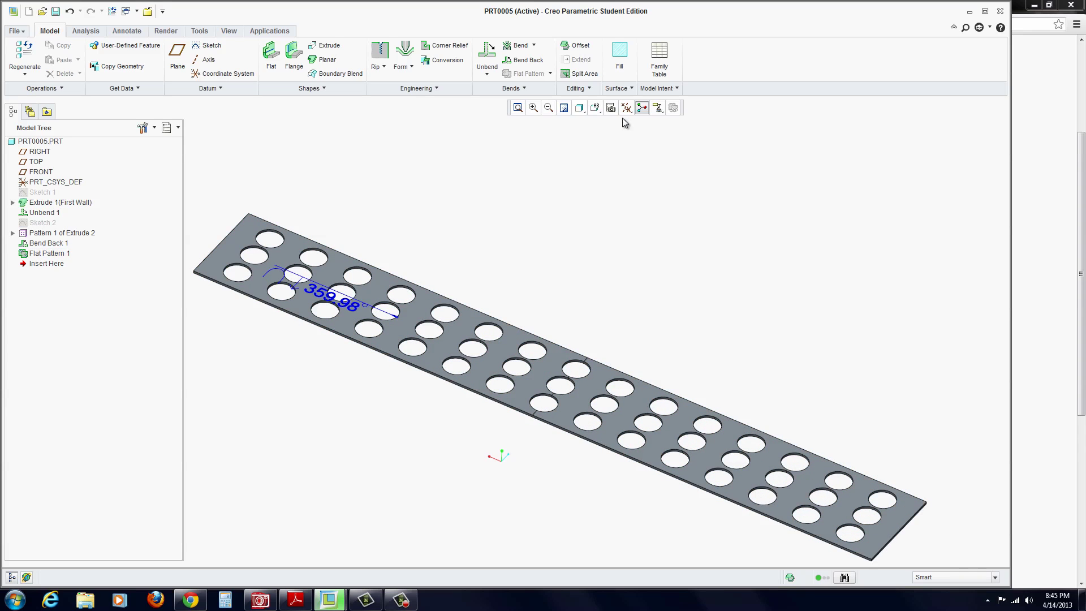
- Create a new Sheetmetal part named E21 and select its FRONT datum plane
click(16, 31)
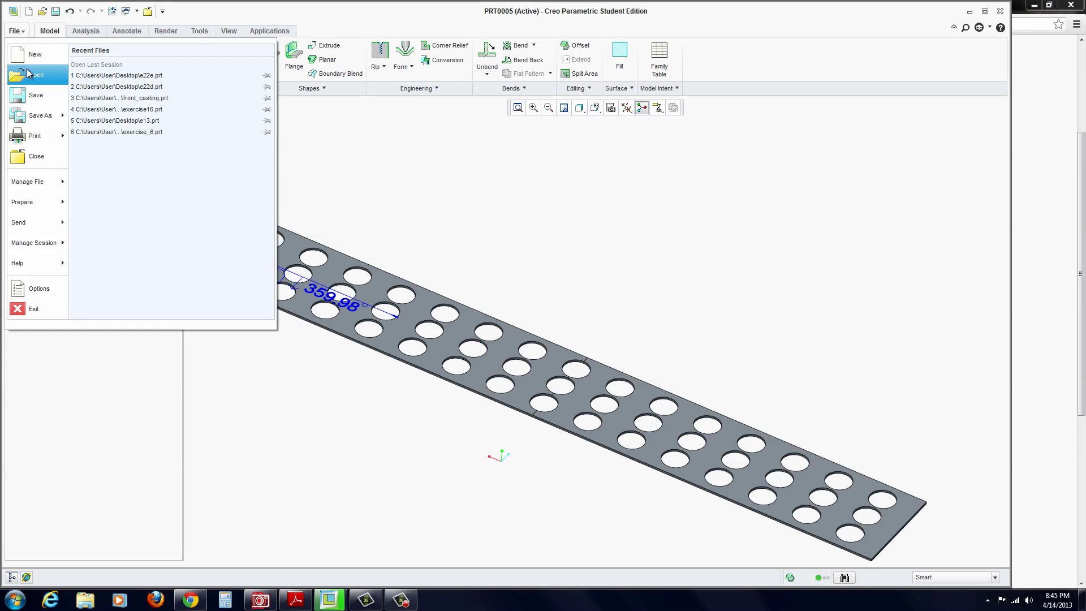
click(33, 55)
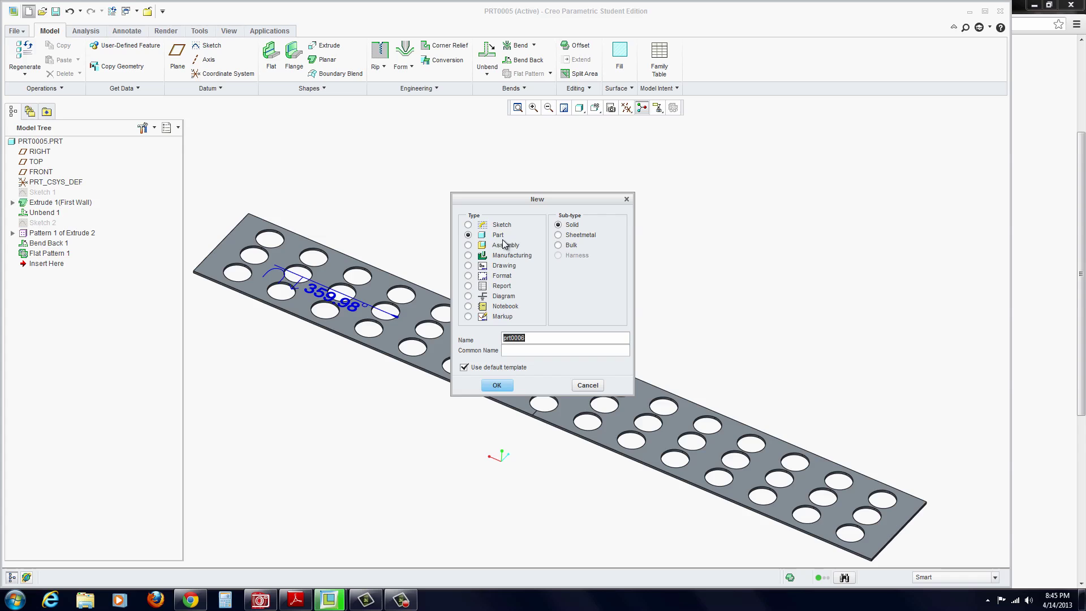
click(558, 235)
text(E21)
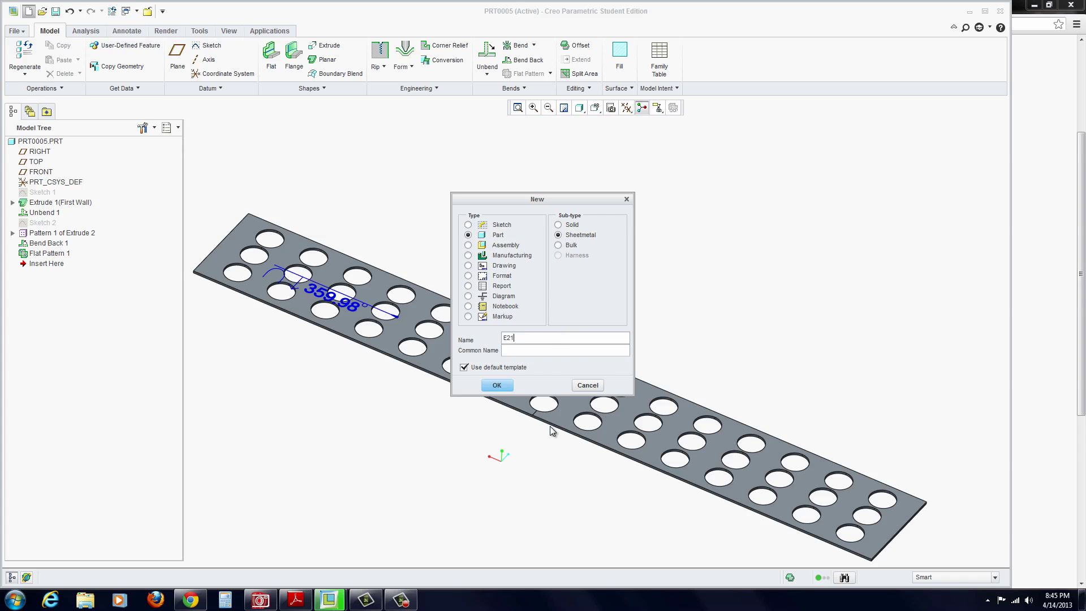
click(497, 386)
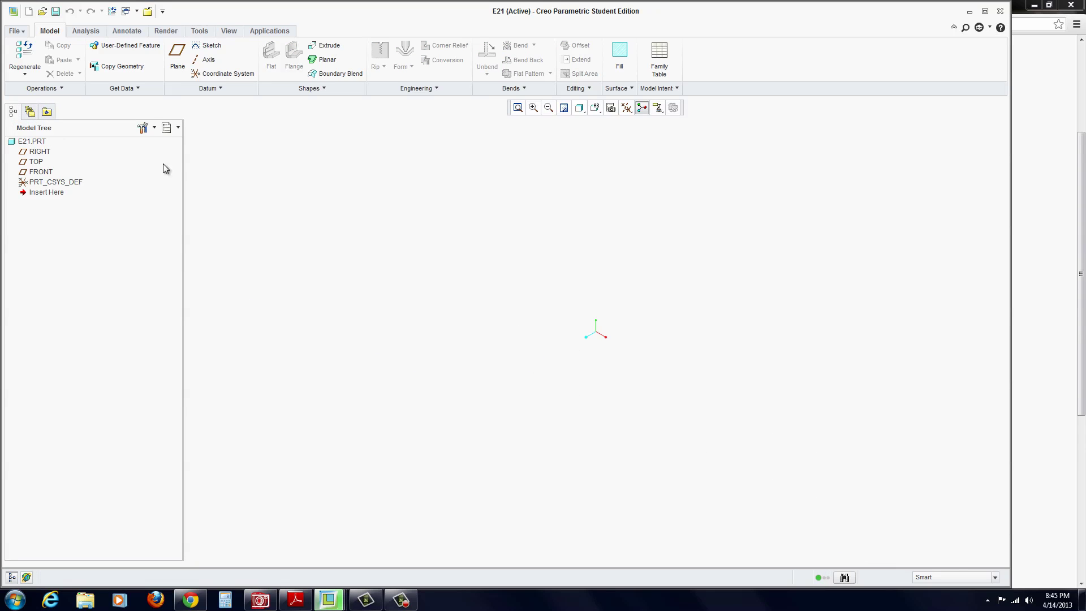
click(44, 172)
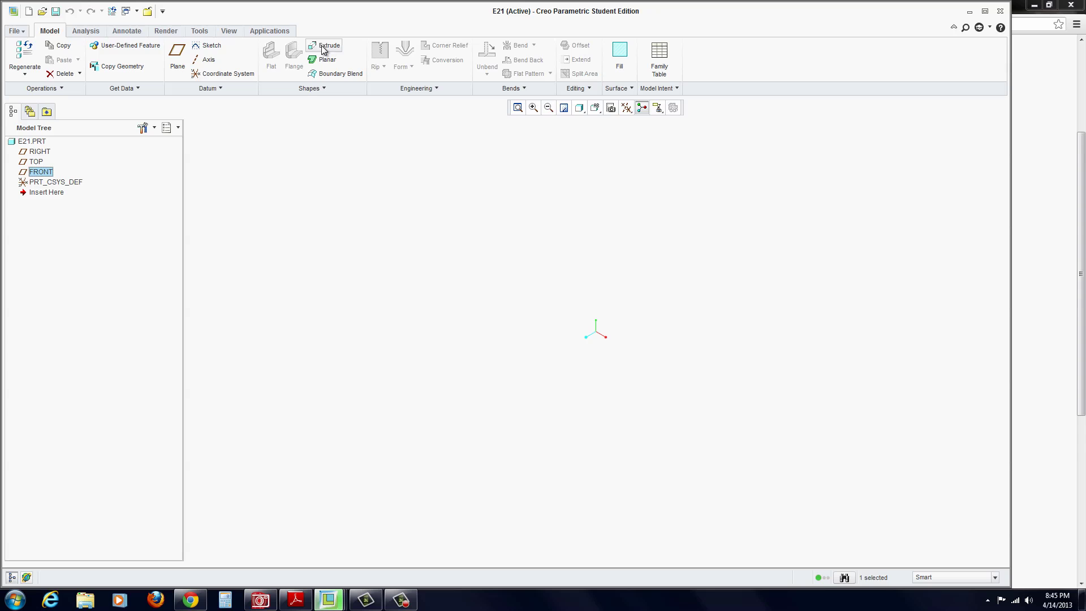
- On FRONT, sketch a center-and-ends arc around the origin with a small gap at the top
click(209, 45)
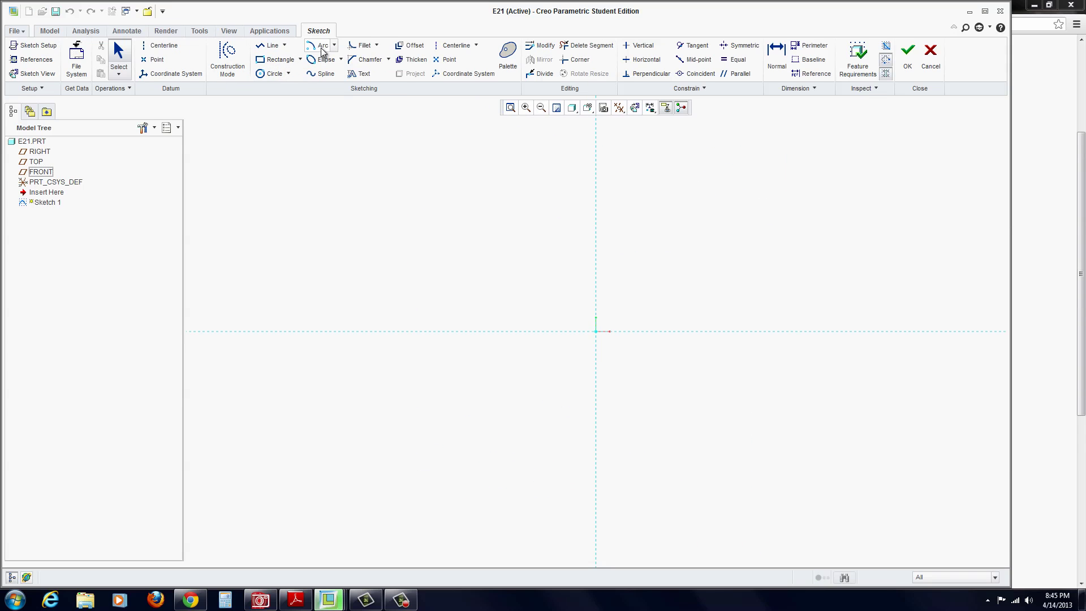
click(335, 46)
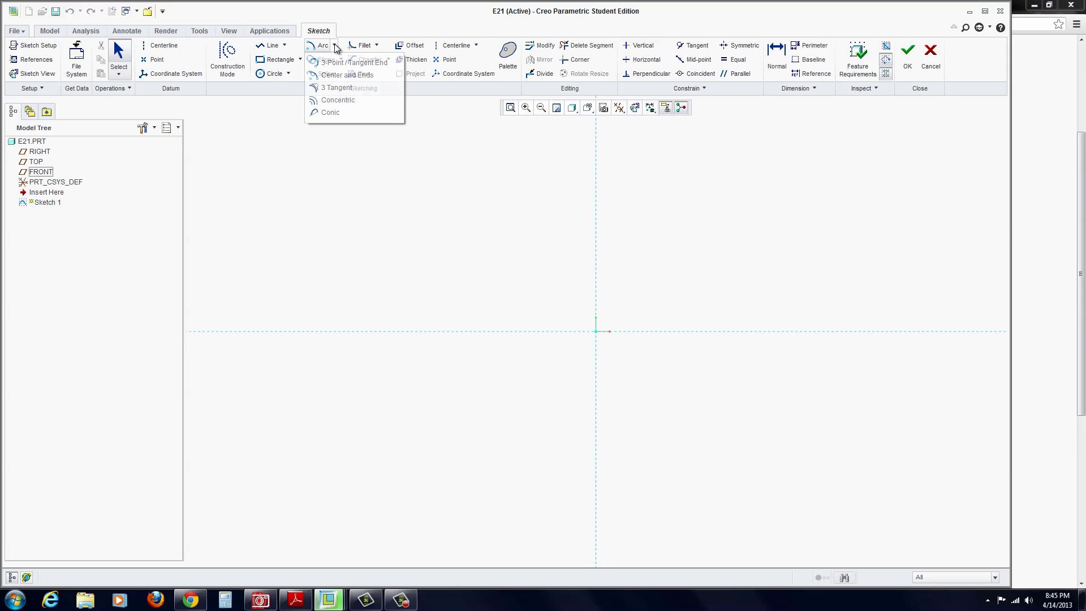
click(316, 76)
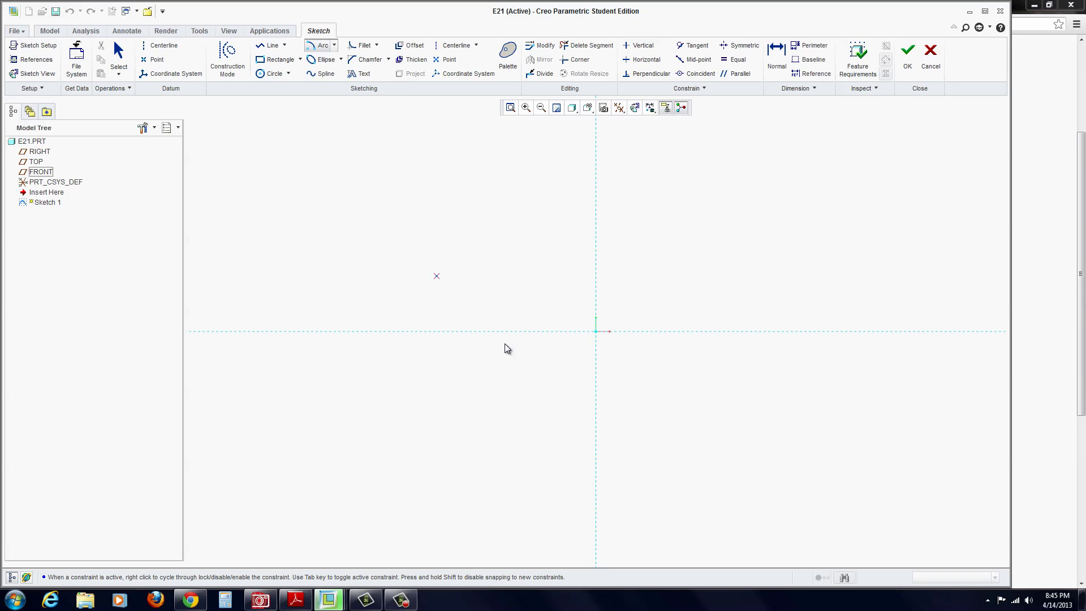
click(596, 331)
click(587, 247)
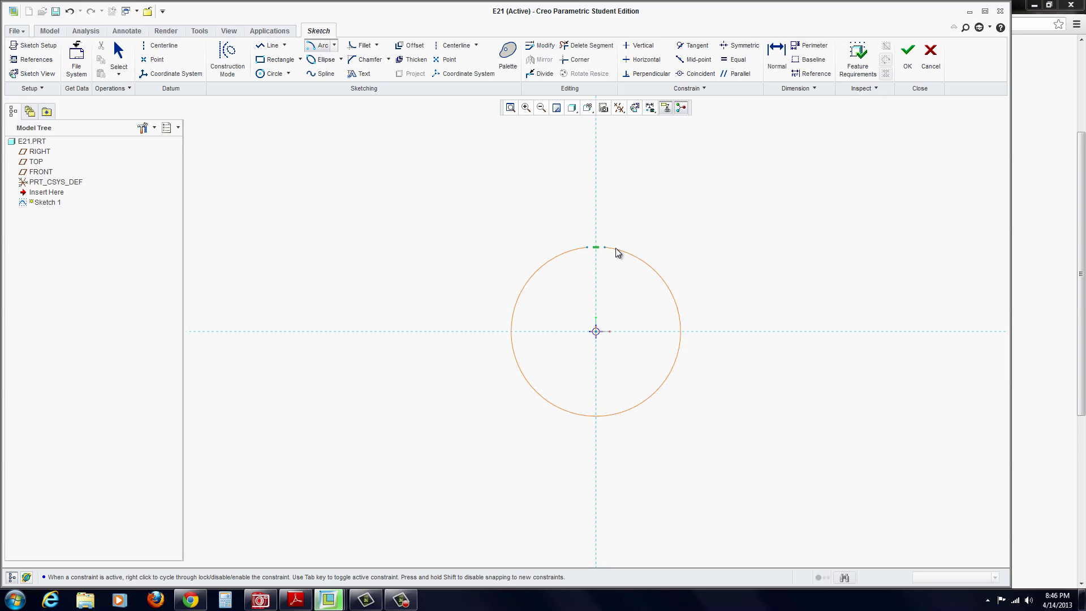
click(600, 249)
click(607, 250)
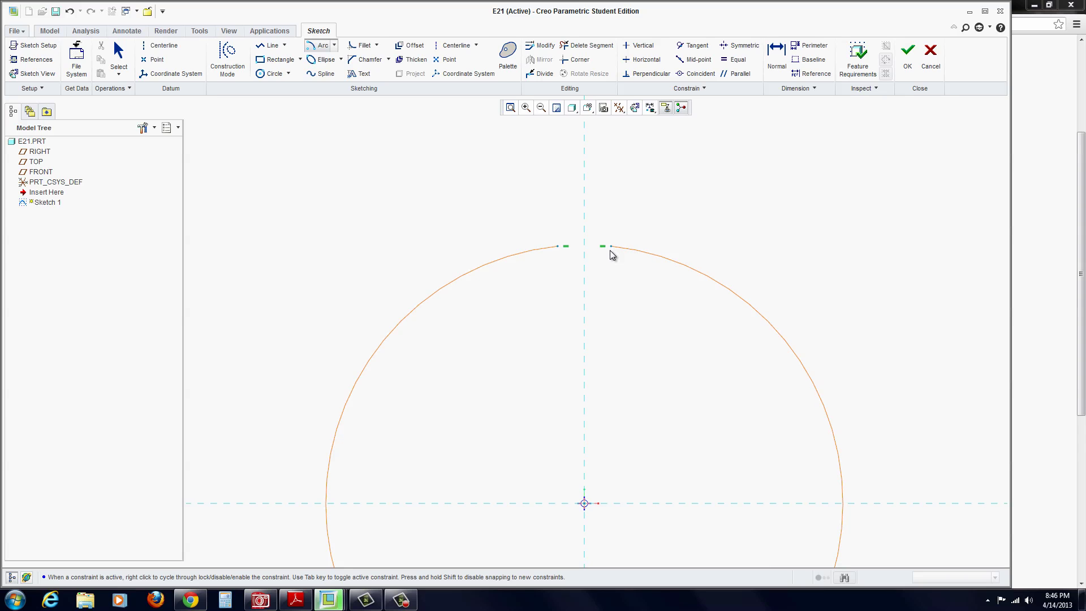
middle_click(626, 280)
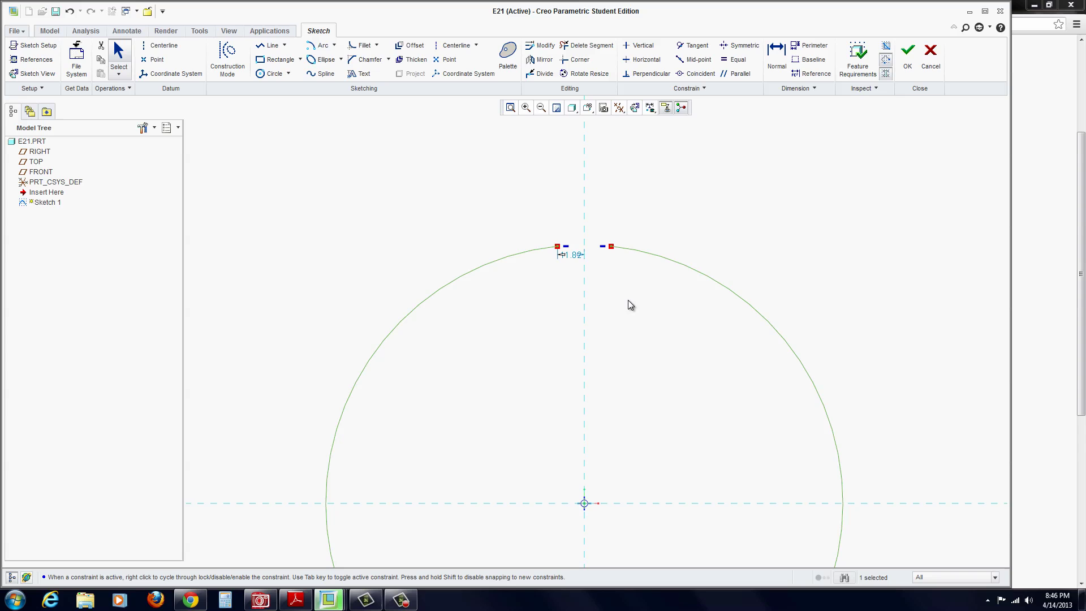
- Dimension the arc's gap to 0.01 and its diameter to 2.5
click(776, 53)
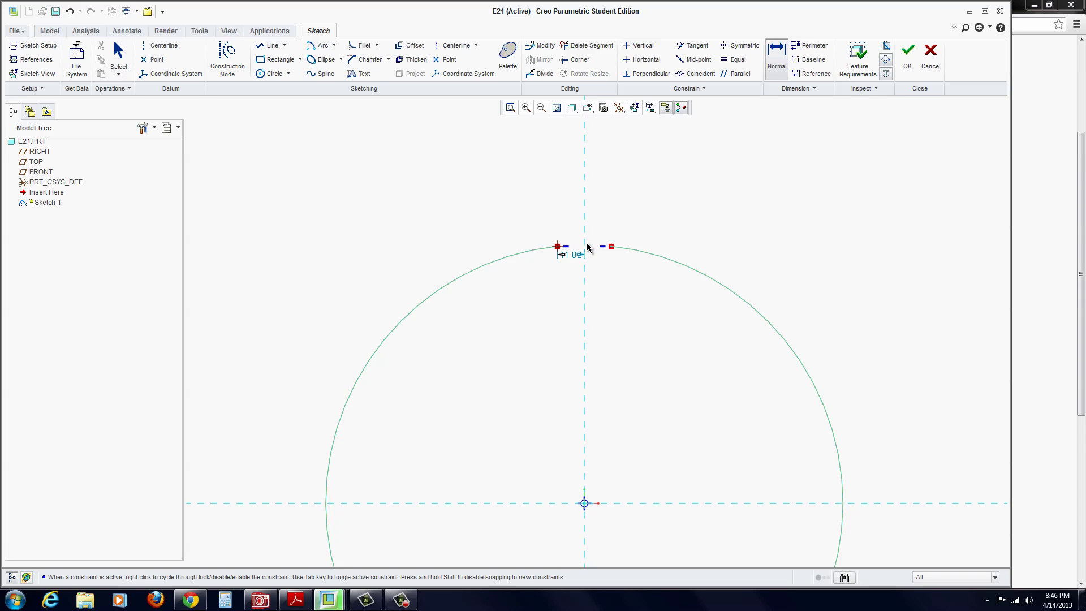
middle_click(601, 203)
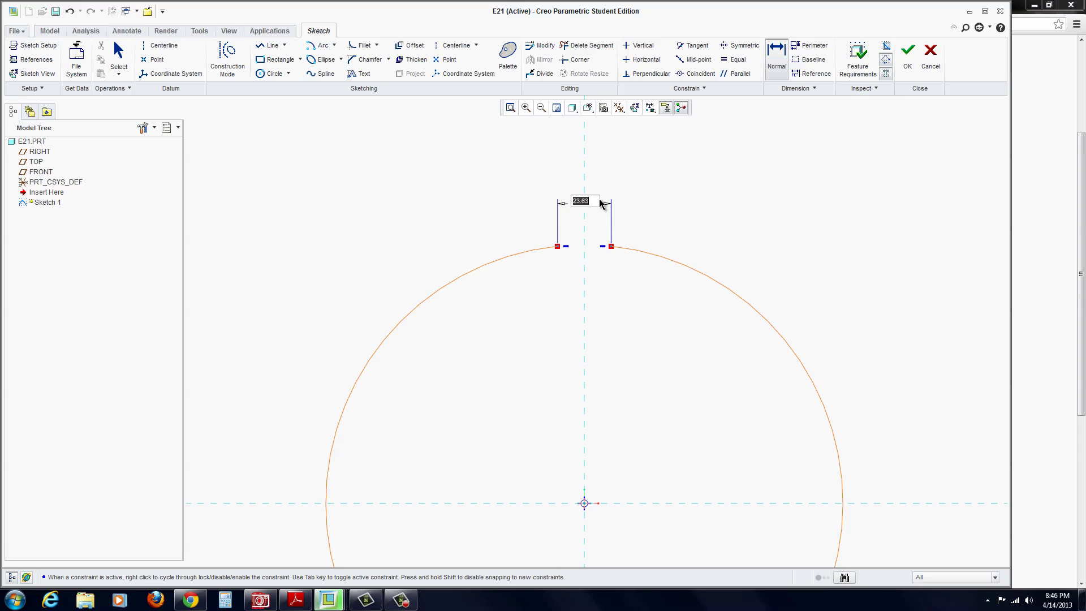
text(.01)
key(Return)
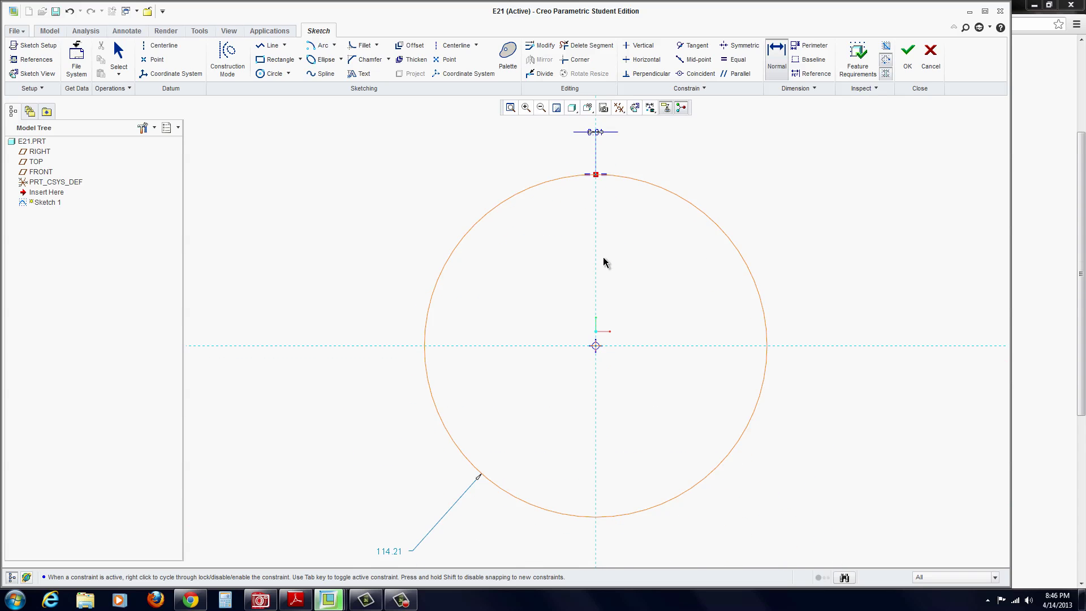
double_click(388, 554)
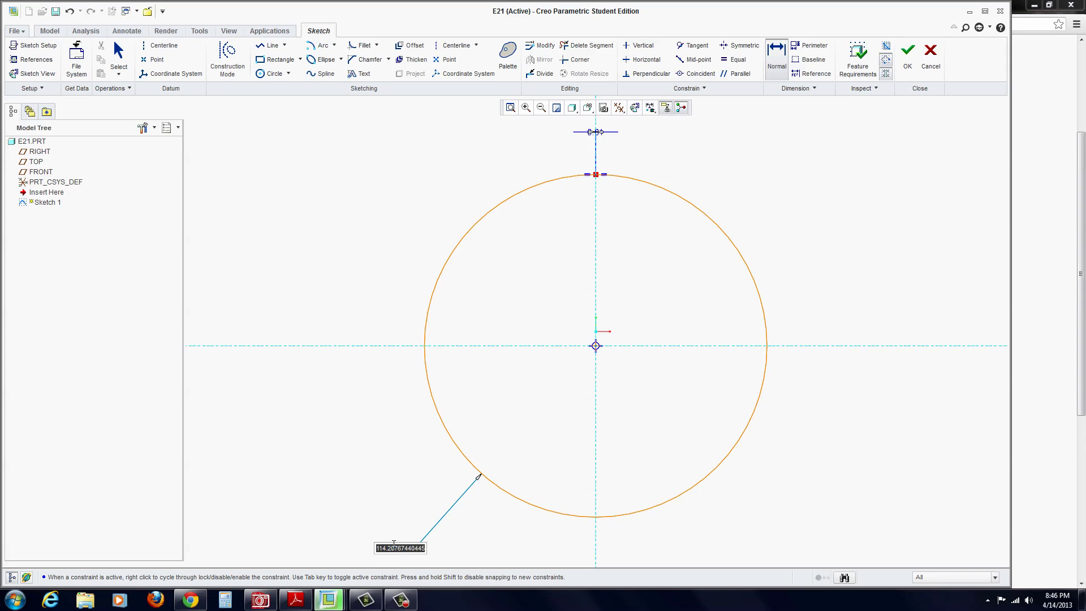
text(2.5)
key(Return)
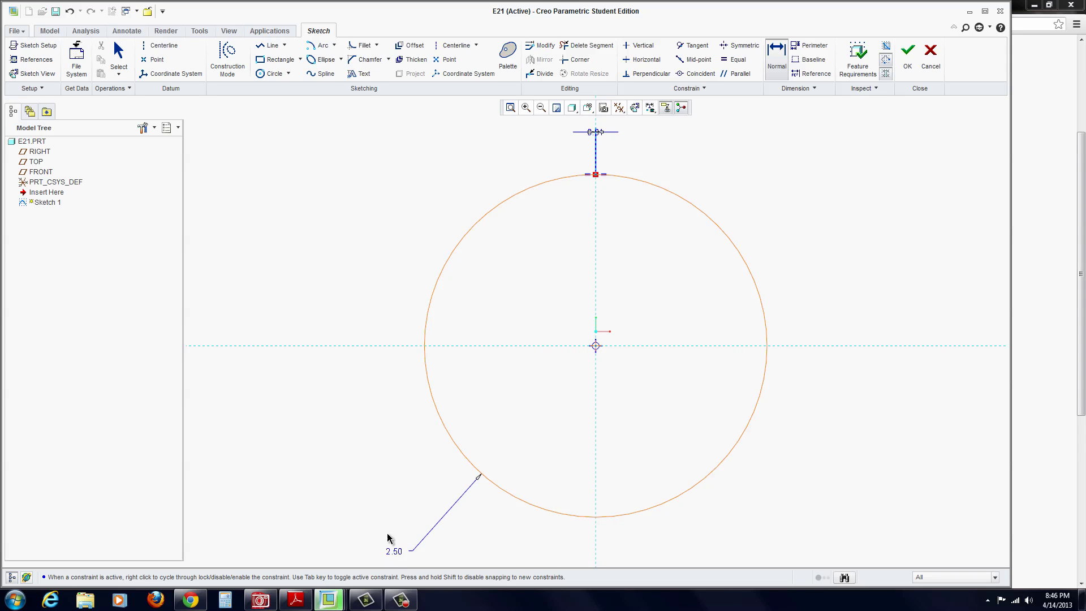
middle_click(434, 472)
mouse_move(701, 301)
middle_down()
mouse_move(660, 306)
mouse_move(655, 323)
middle_up()
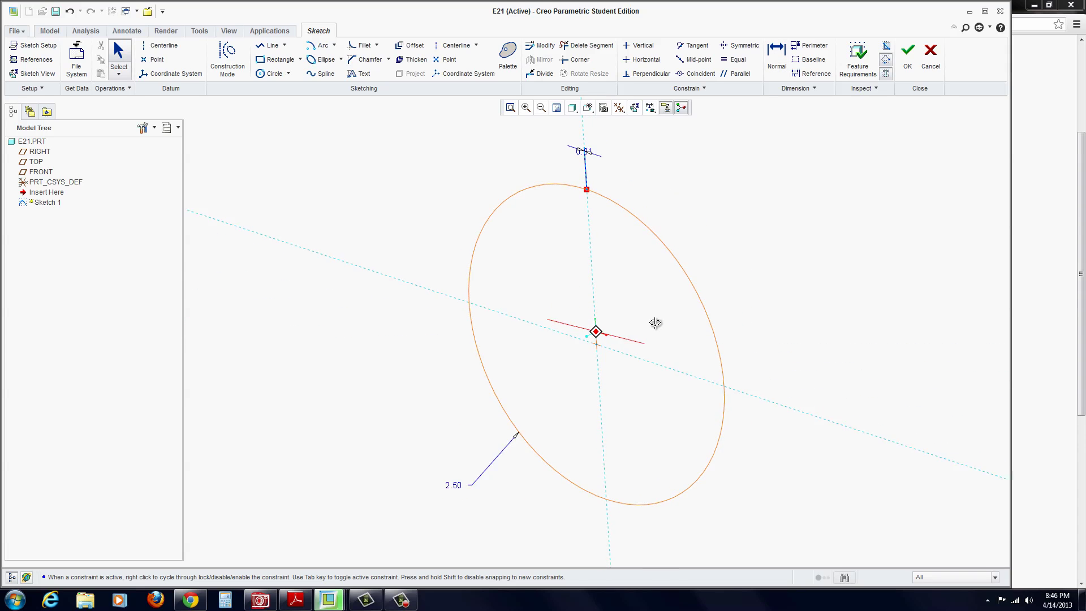
- Finish the sketch and extrude it as a thin wall 0.062 thick and 2.5 deep
click(908, 57)
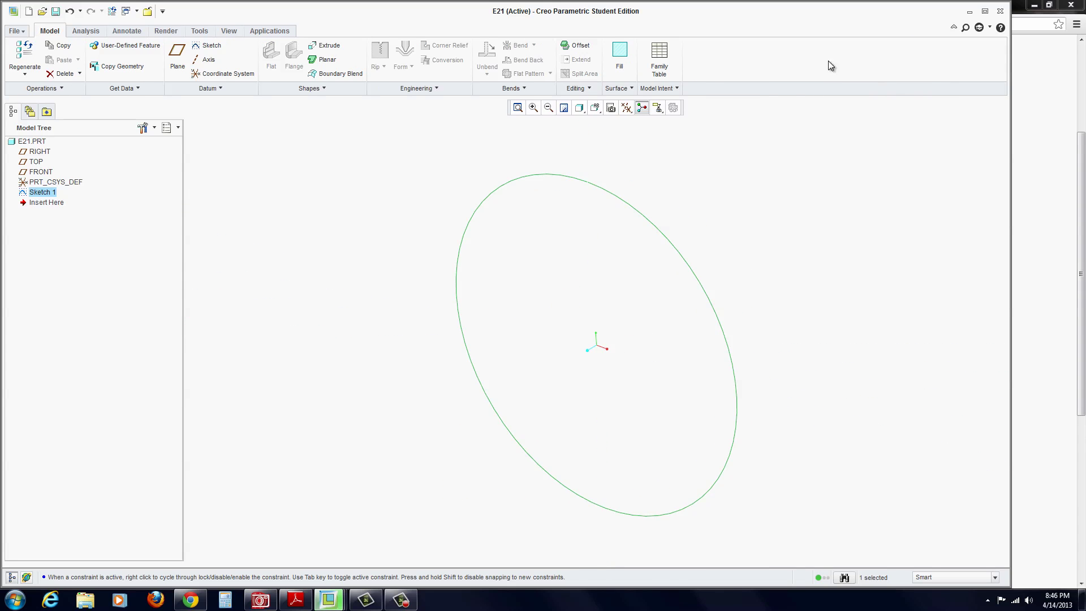
click(322, 45)
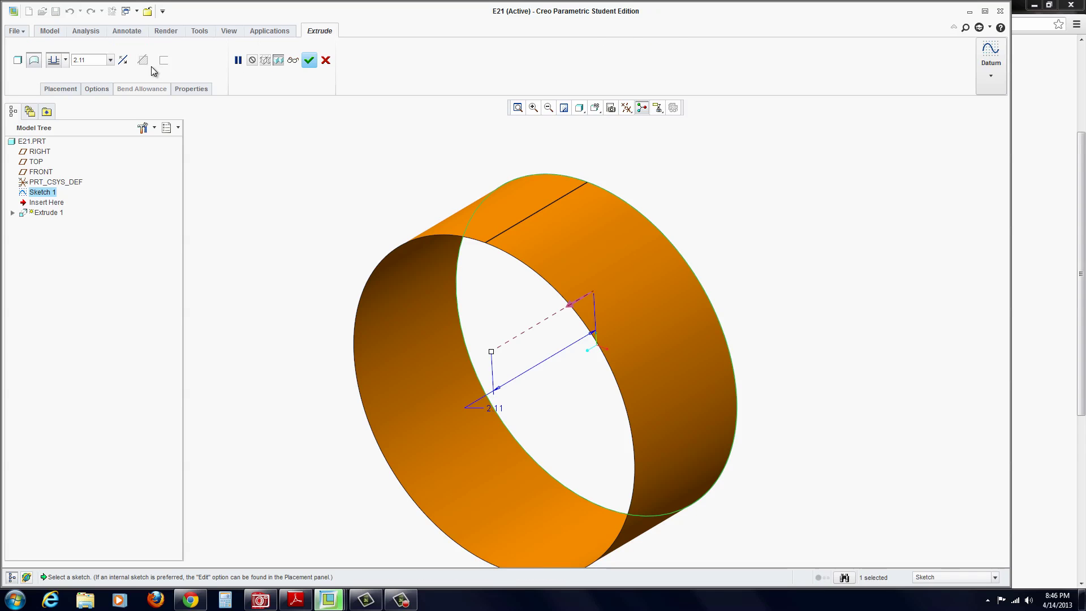
click(18, 61)
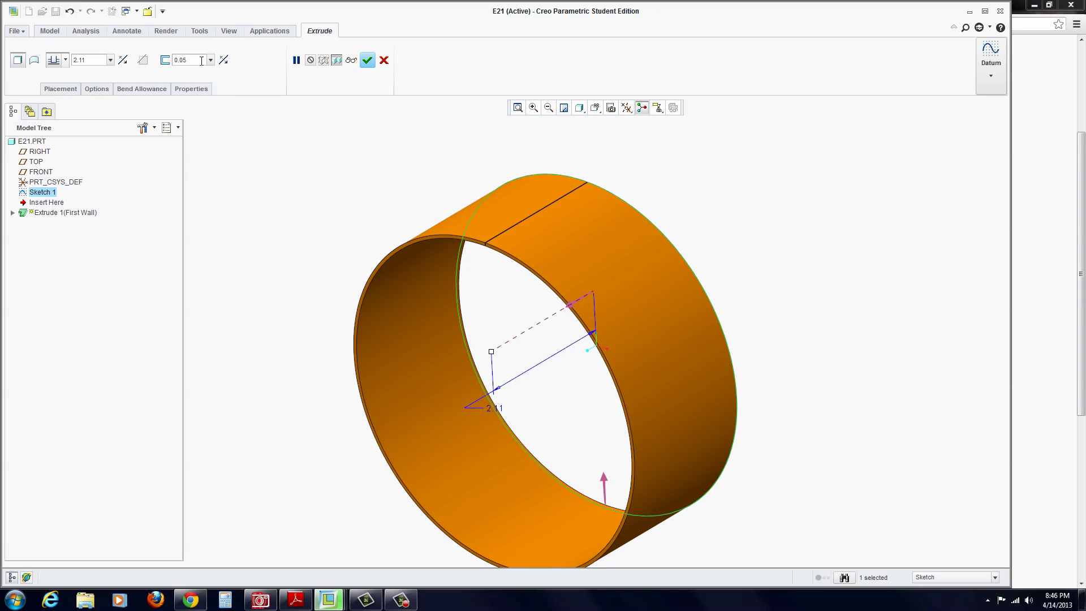
click(202, 61)
text(.062)
key(Return)
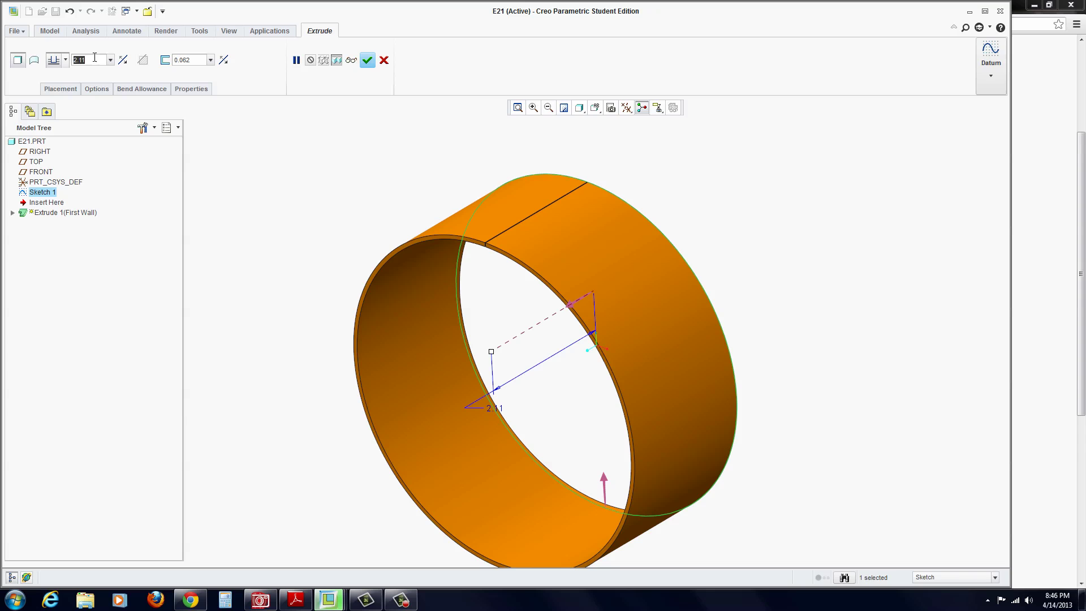
text(2.5)
key(Return)
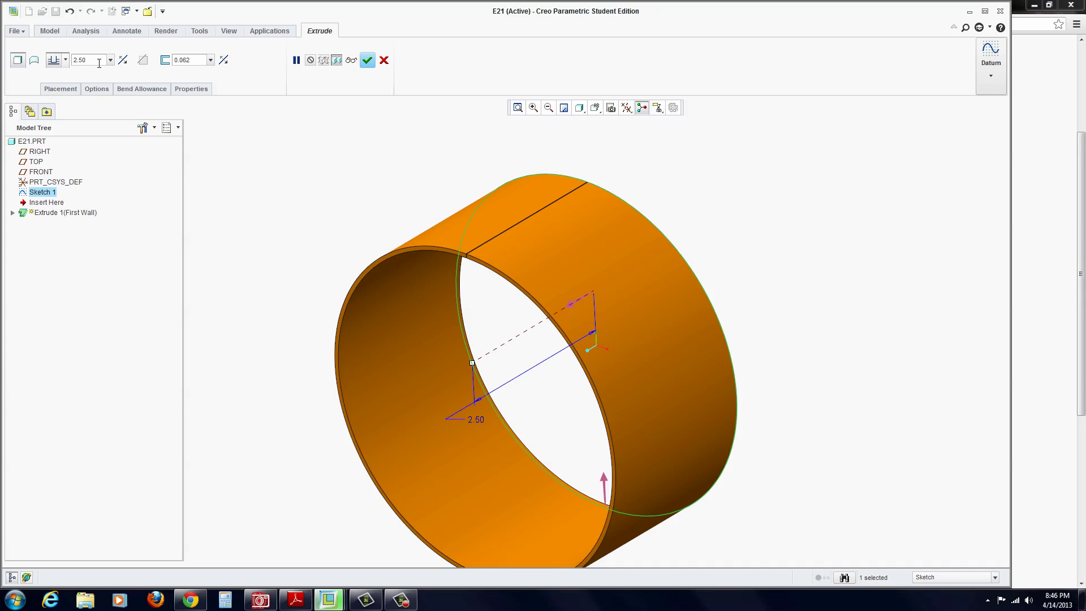
click(368, 60)
click(340, 150)
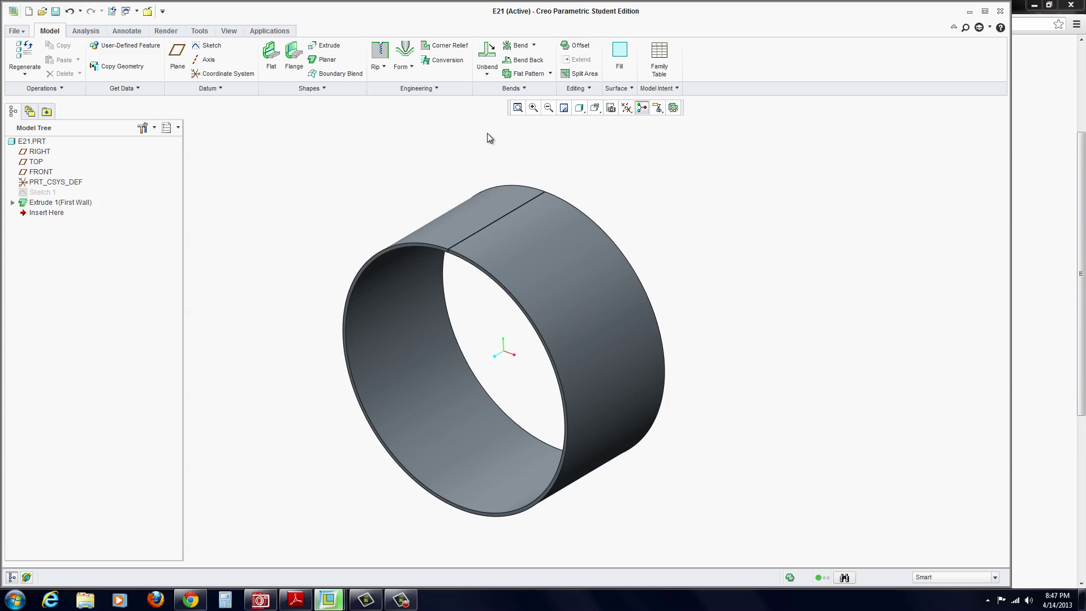
- Unbend the cylindrical band into a flat rectangular strip, keeping the default fixed edge
click(488, 54)
scroll(389, 247, down, 2)
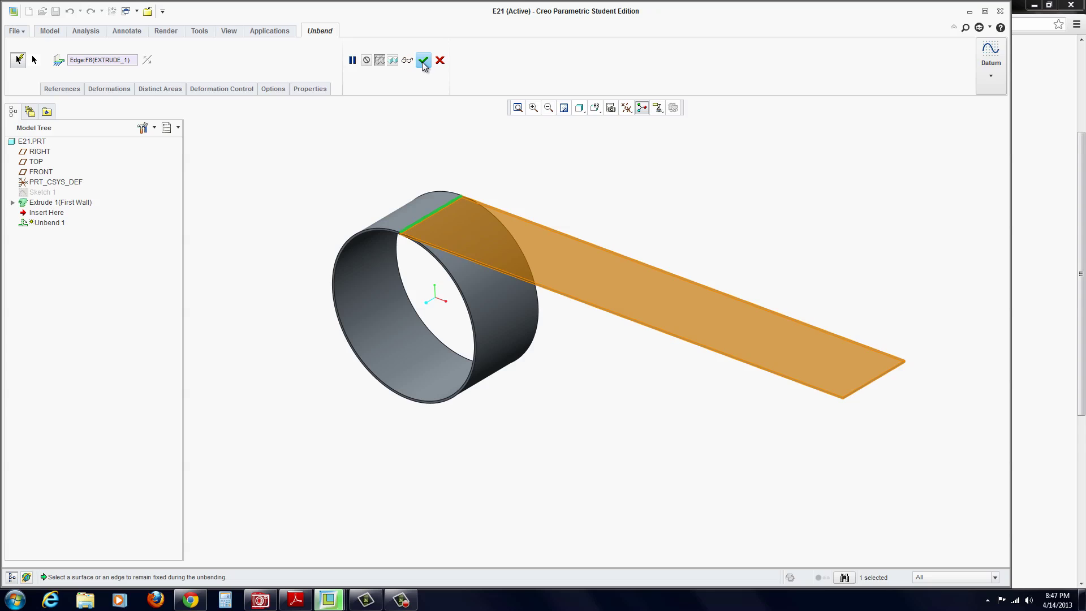
click(423, 60)
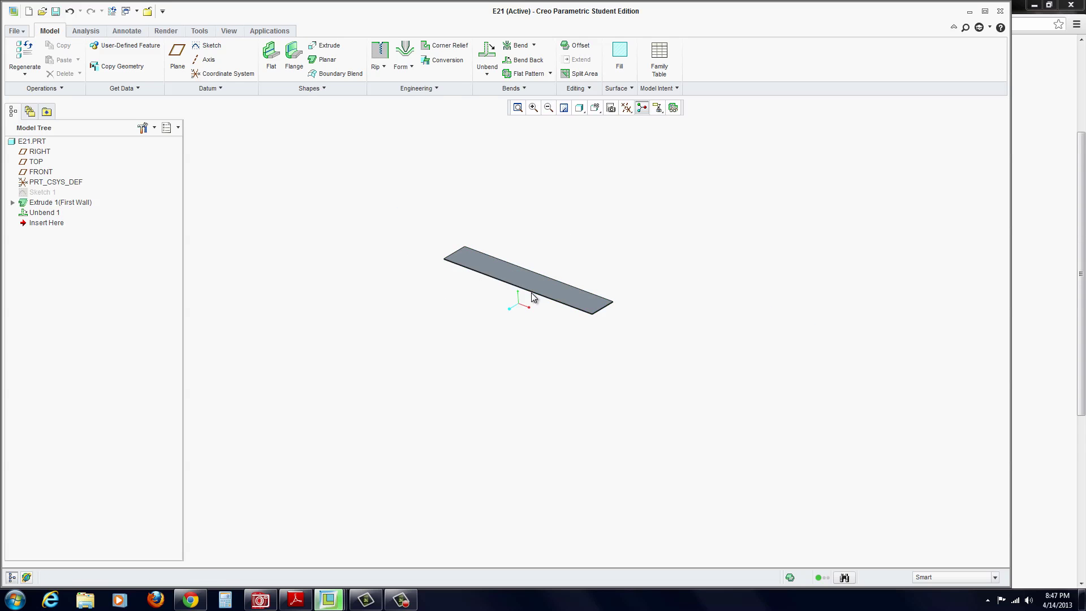
scroll(491, 256, up, 2)
scroll(488, 254, up, 3)
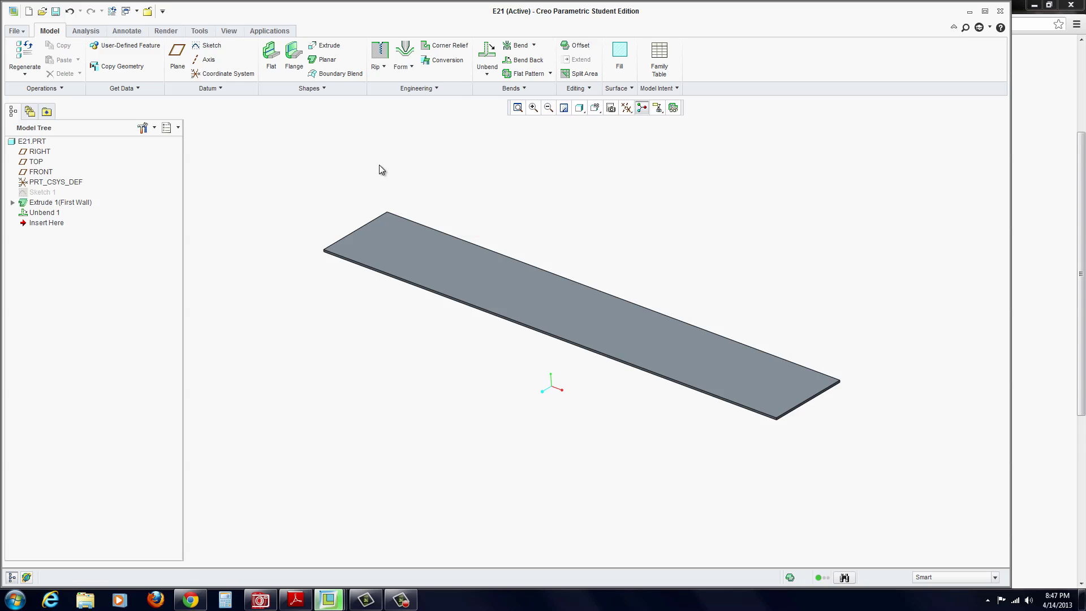
- Sketch on the strip face three circles in a column near its left end
click(209, 45)
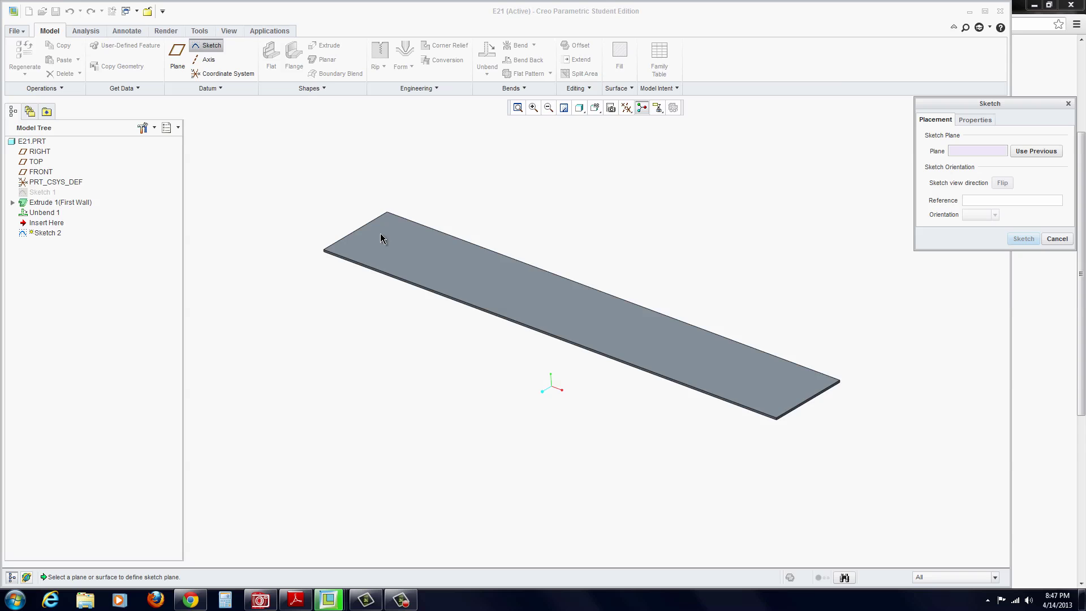
click(419, 256)
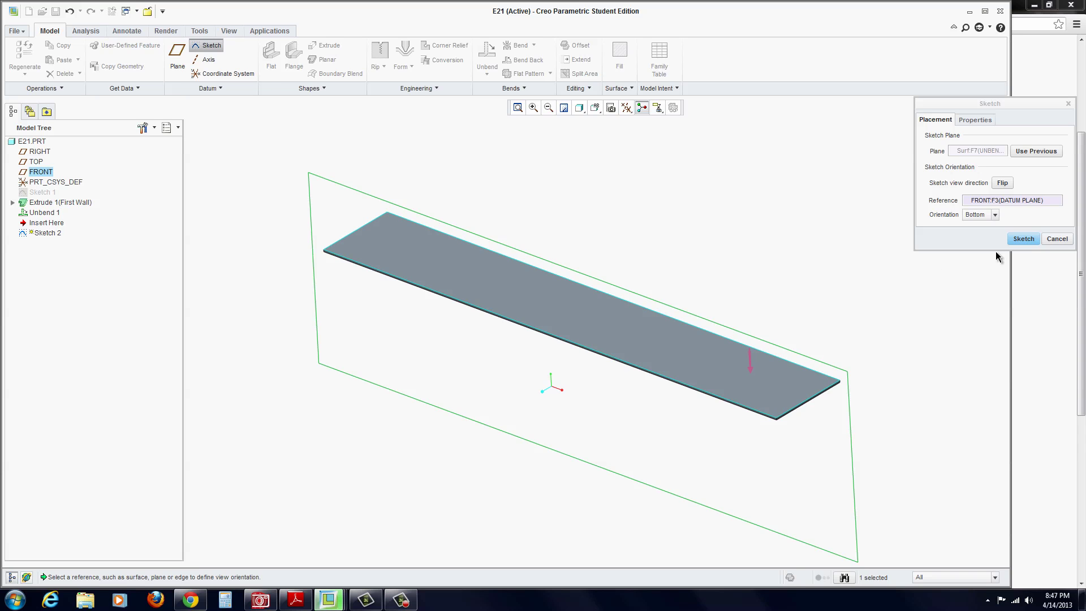
click(1023, 239)
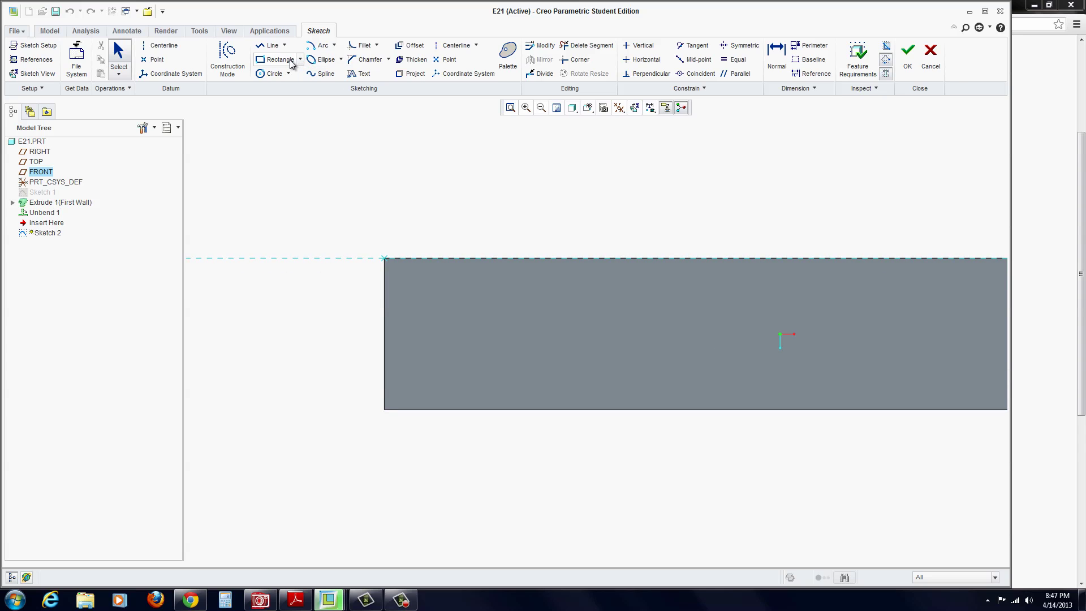
click(265, 78)
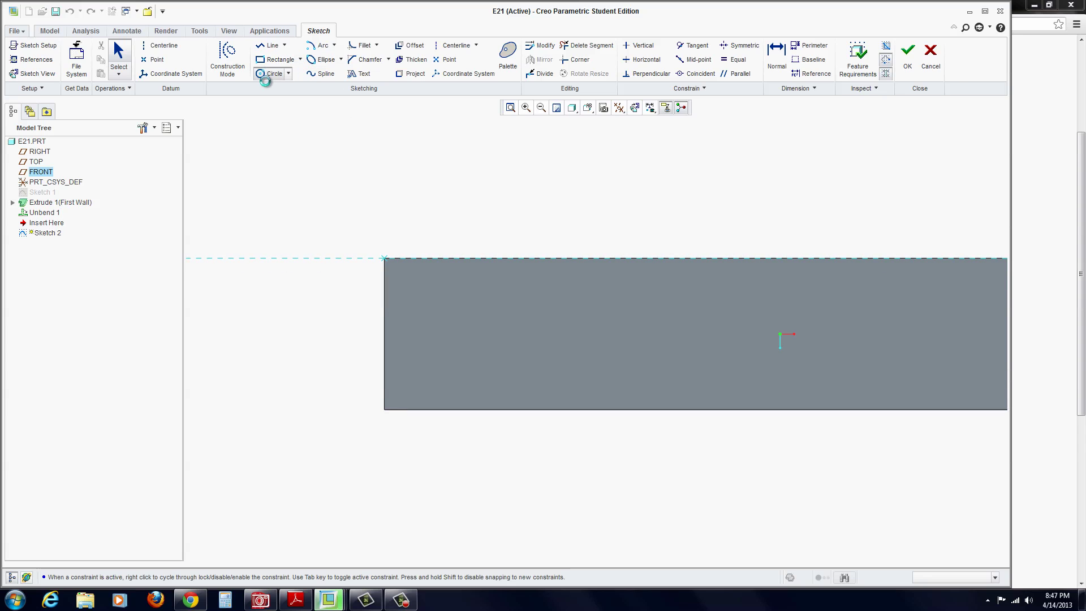
click(427, 291)
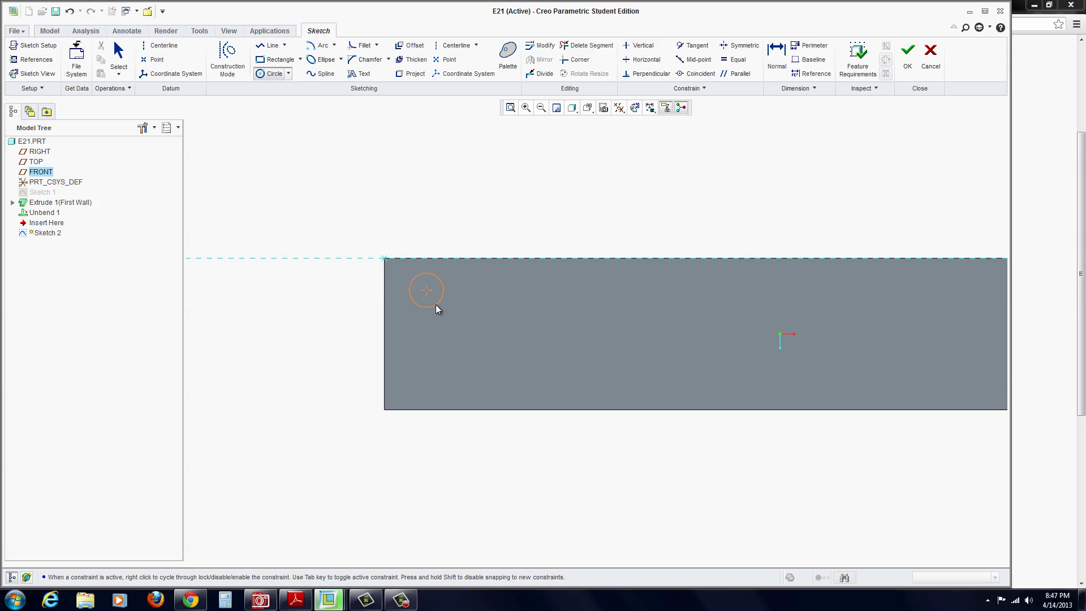
click(435, 304)
click(428, 343)
click(443, 350)
click(427, 389)
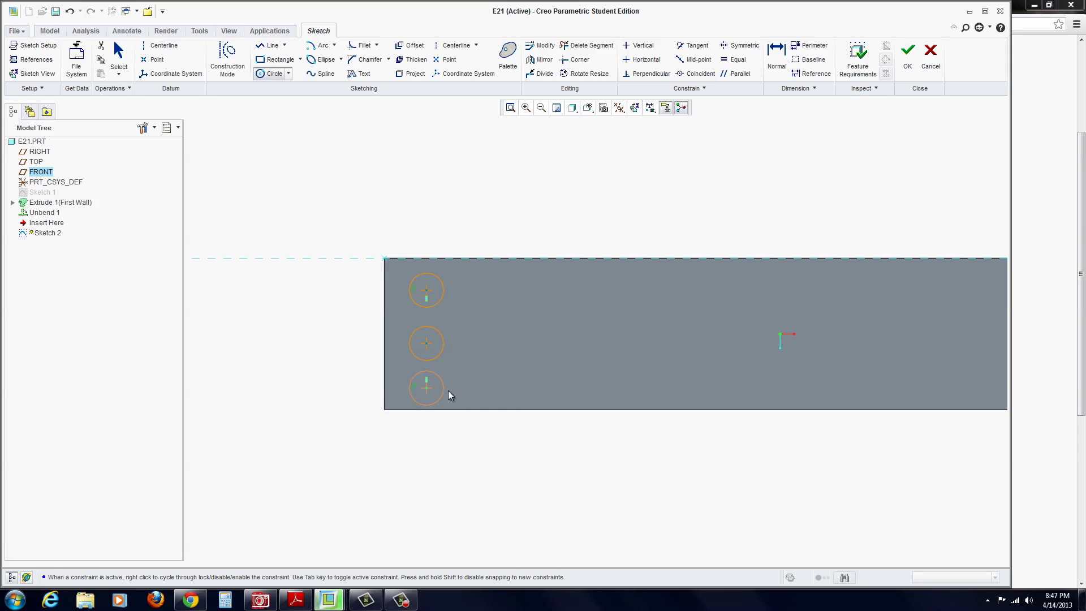
click(445, 390)
middle_click(482, 338)
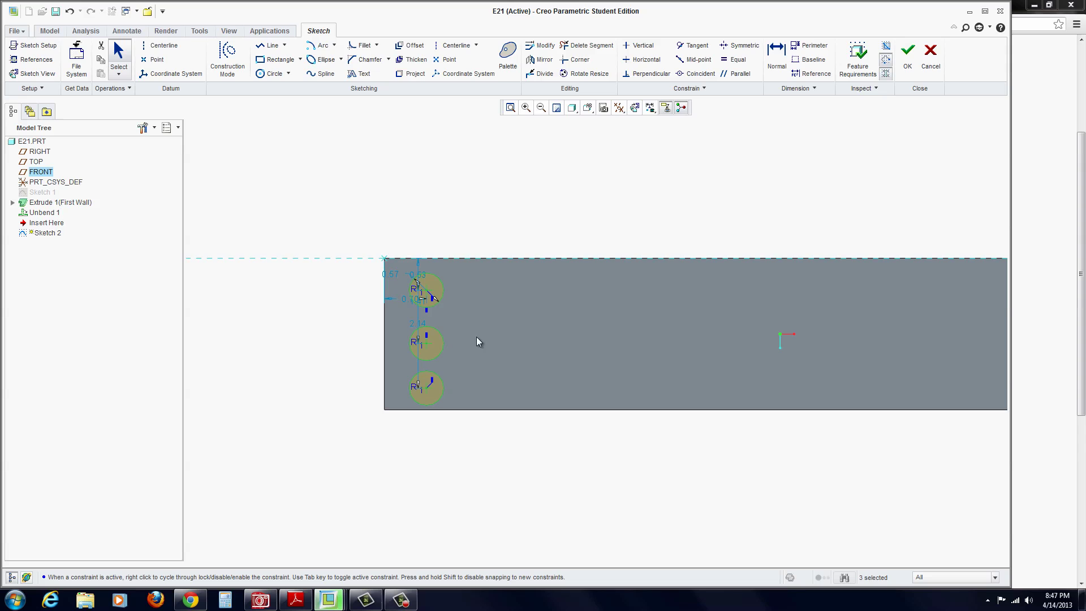
scroll(447, 328, down, 2)
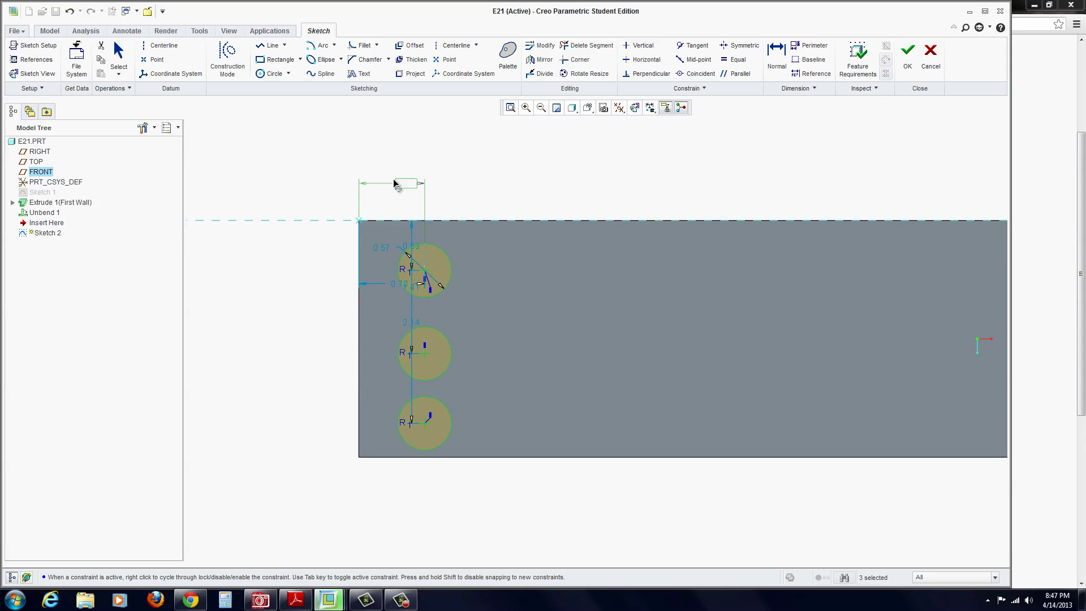
- Set the circles 0.50 from the left edge with a 0.50 diameter
middle_click(398, 171)
key(BackSpace)
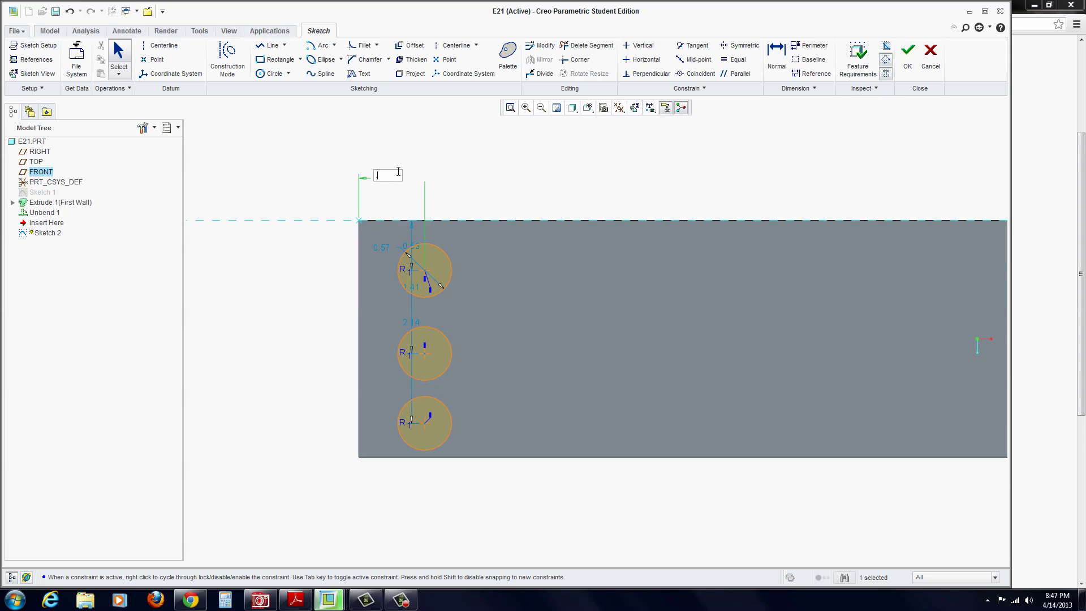
key(Return)
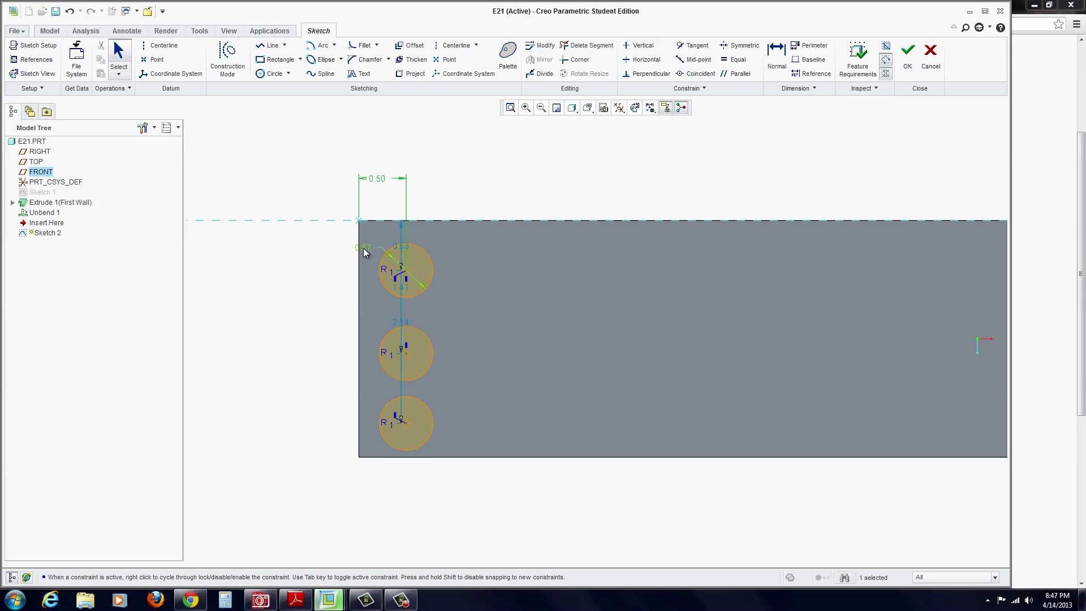
middle_click(318, 207)
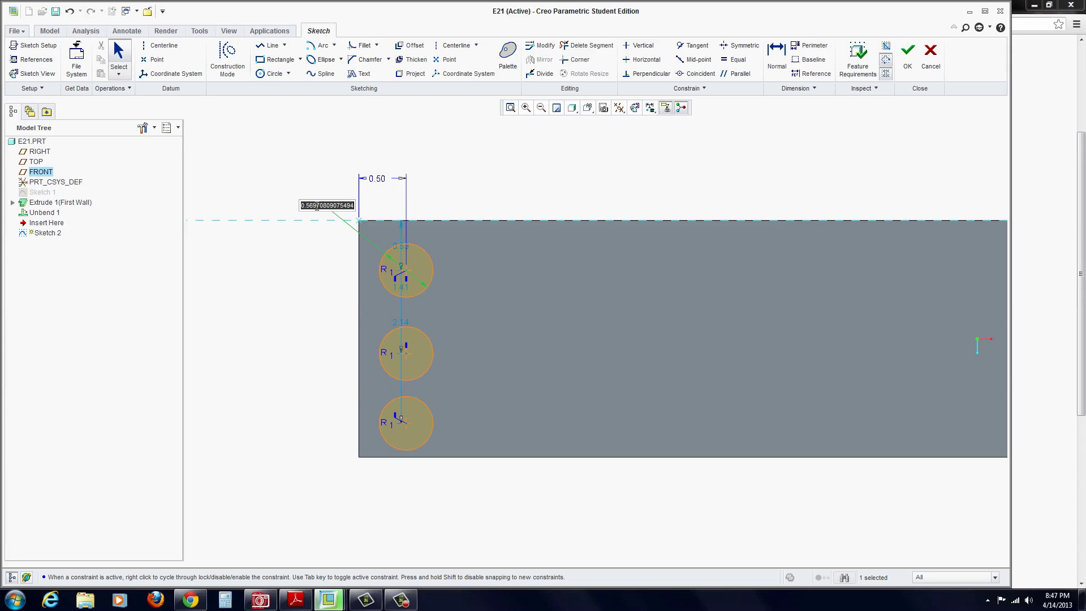
text(.5)
key(Return)
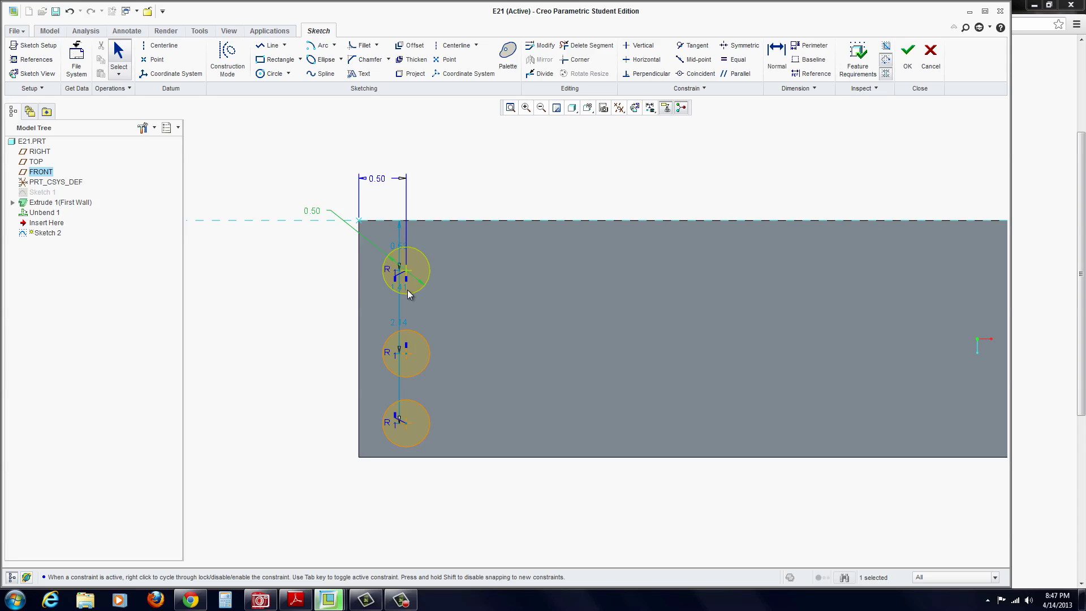
- Dimension the top circle 0.50 below the top edge and the bottom circle 0.50 above the bottom edge
click(778, 58)
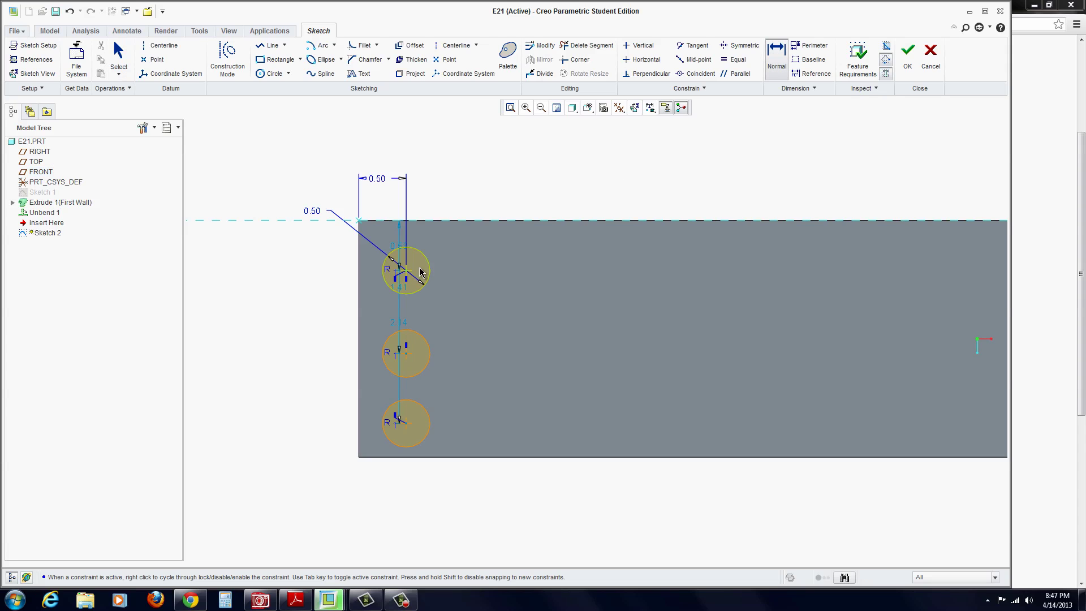
click(450, 227)
middle_click(321, 245)
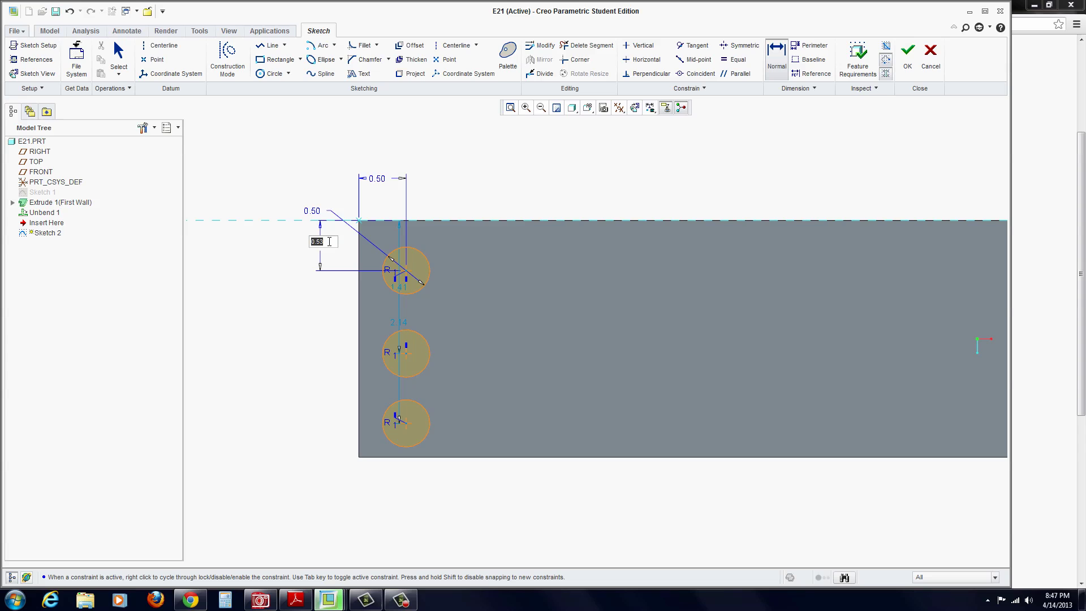
key(Return)
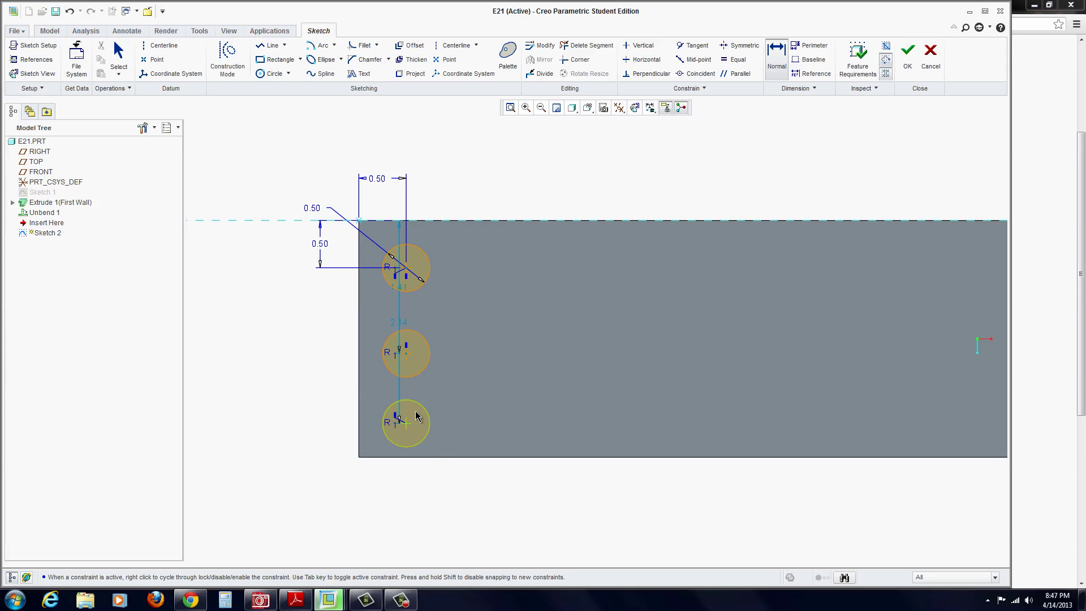
click(406, 425)
click(436, 458)
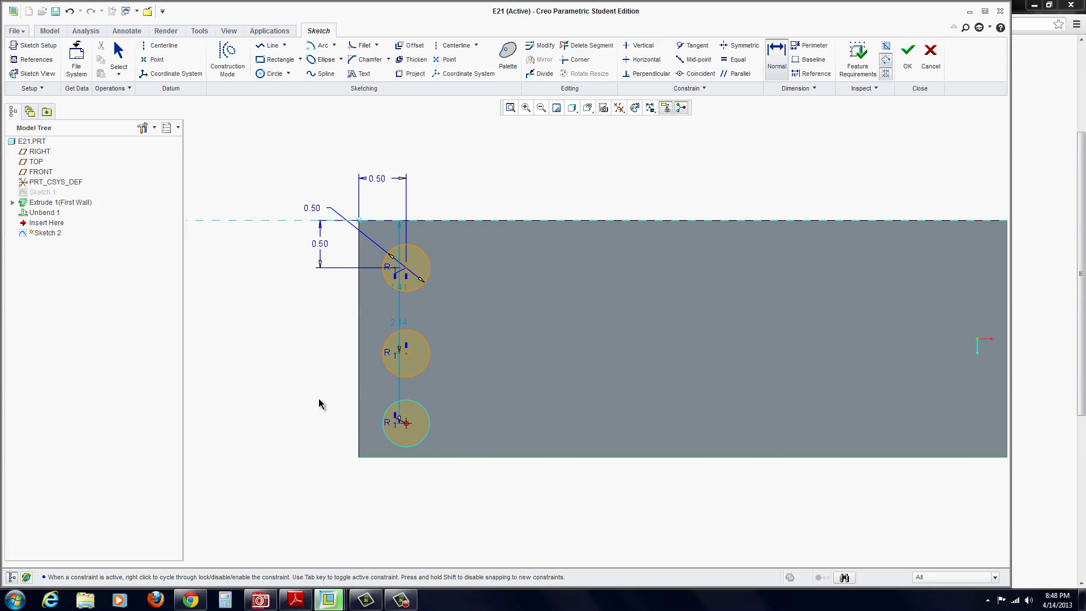
middle_click(329, 424)
text(.5)
key(Return)
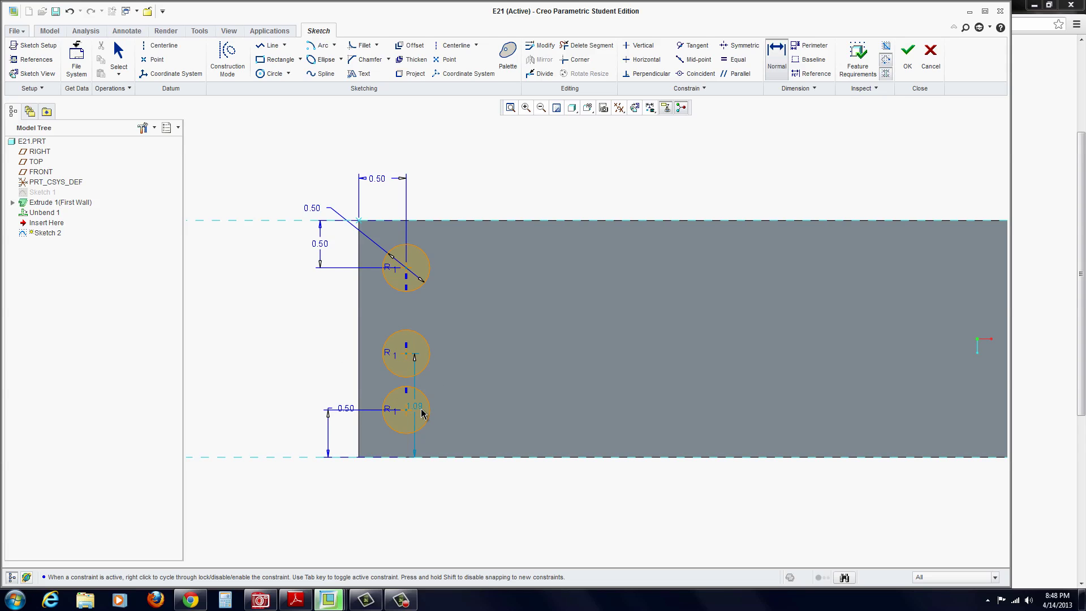
middle_click(472, 392)
- Place the middle circle 1.25 above the bottom edge and finish the sketch
double_click(417, 406)
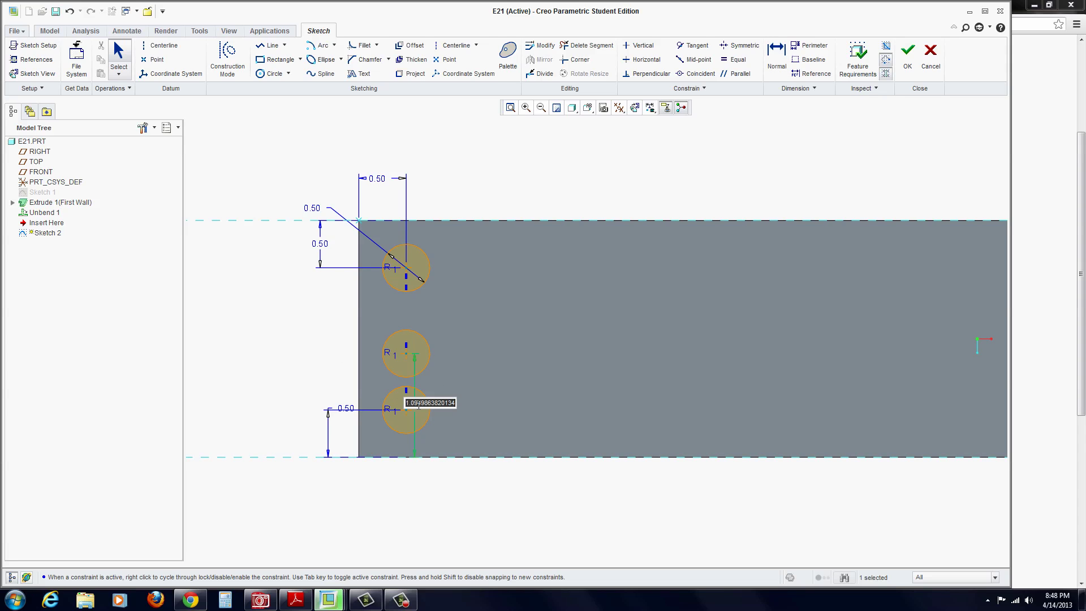
text(1.25)
key(Return)
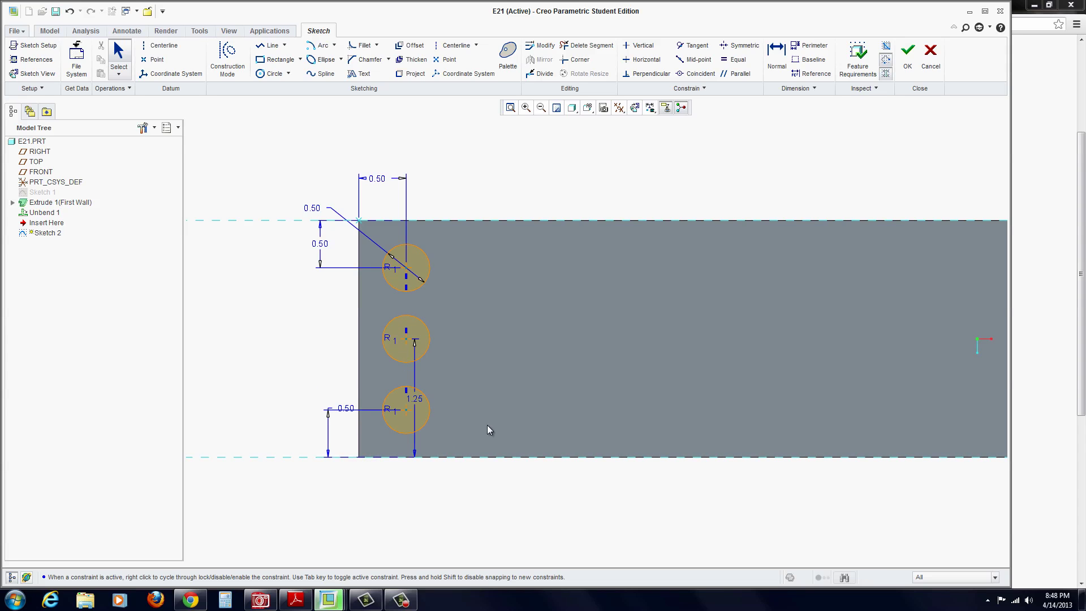
drag(415, 399, 332, 434)
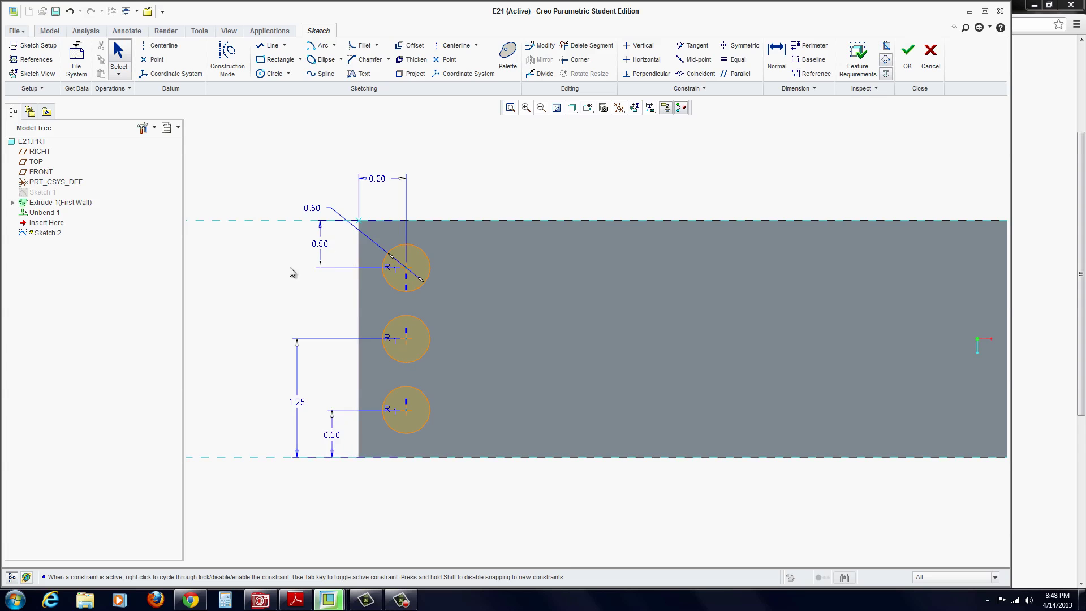
middle_drag(418, 351, 413, 323)
click(908, 55)
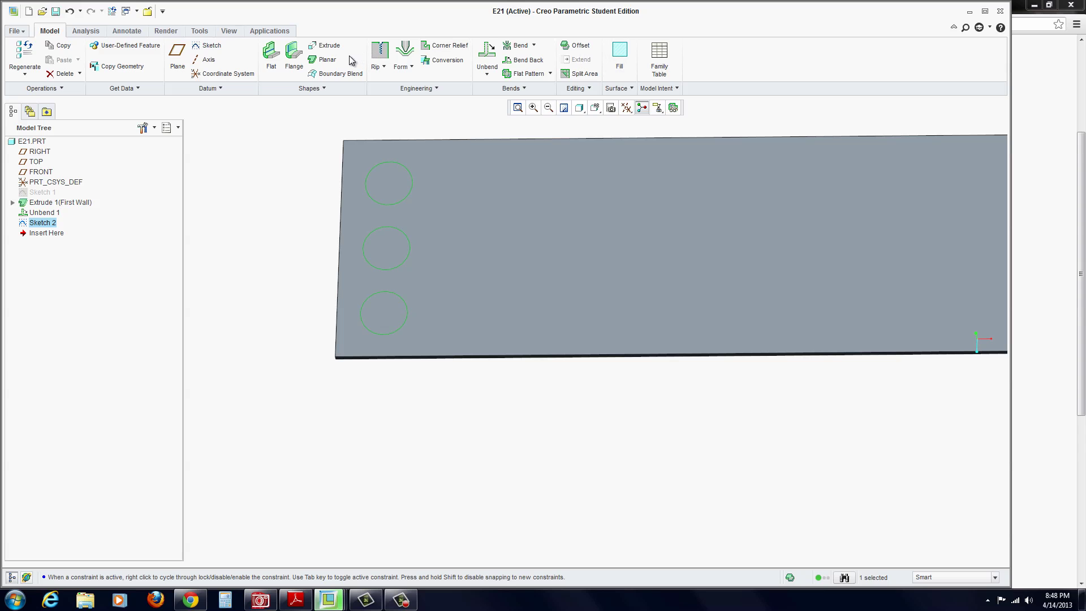
- Extrude the three circles as a flipped Through All cut into the strip
click(320, 48)
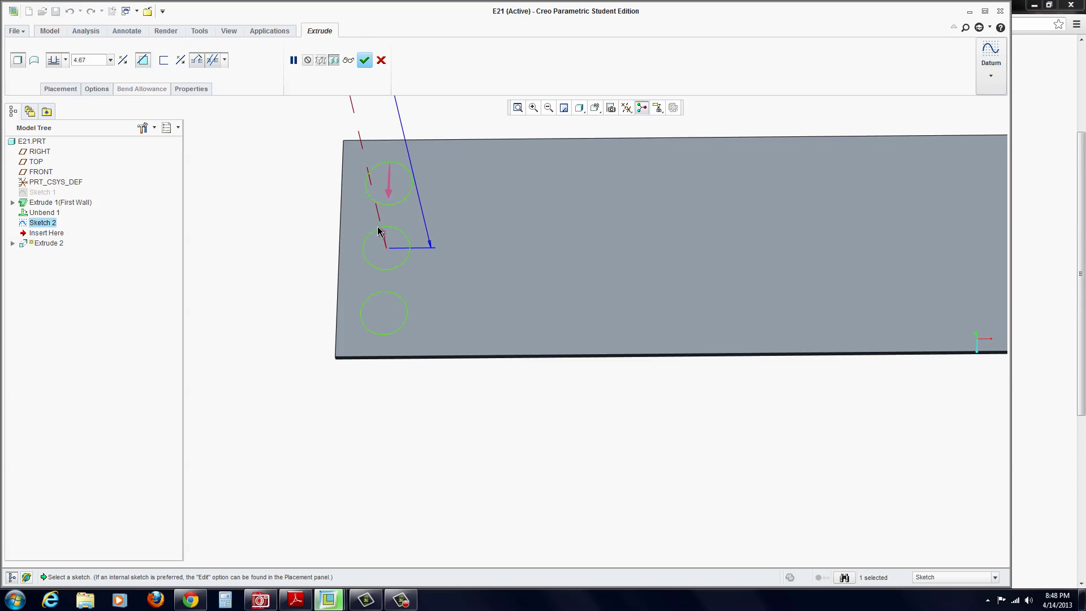
middle_drag(412, 260, 411, 250)
click(377, 191)
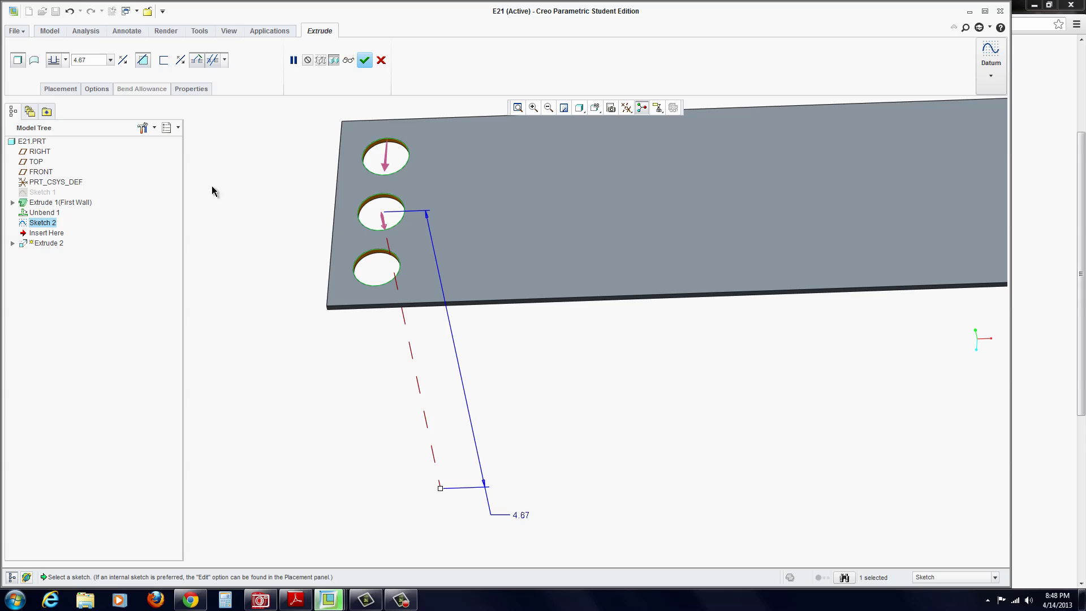
click(67, 61)
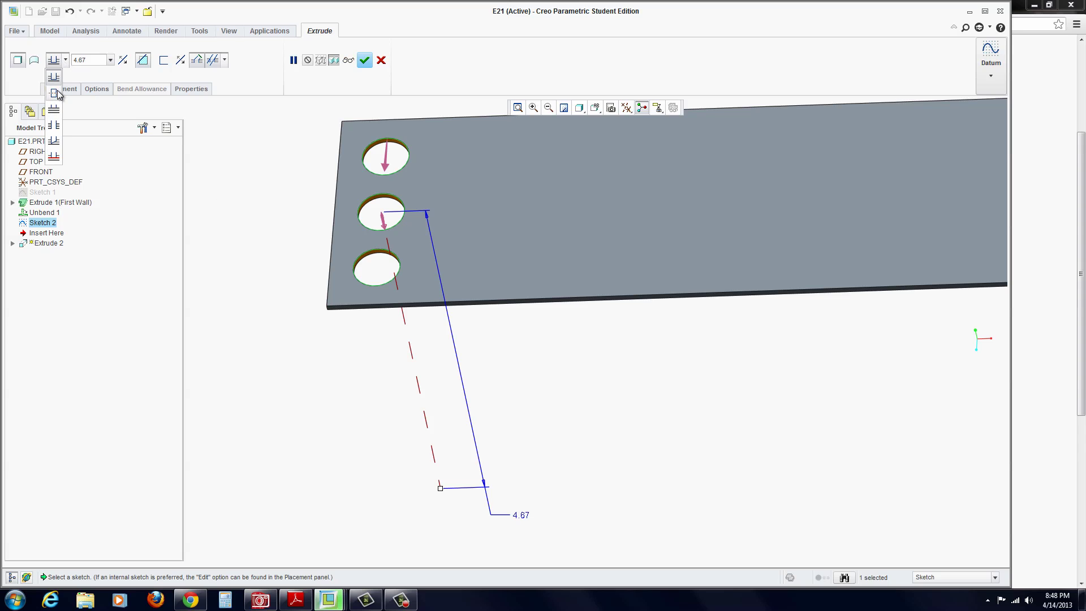
click(54, 124)
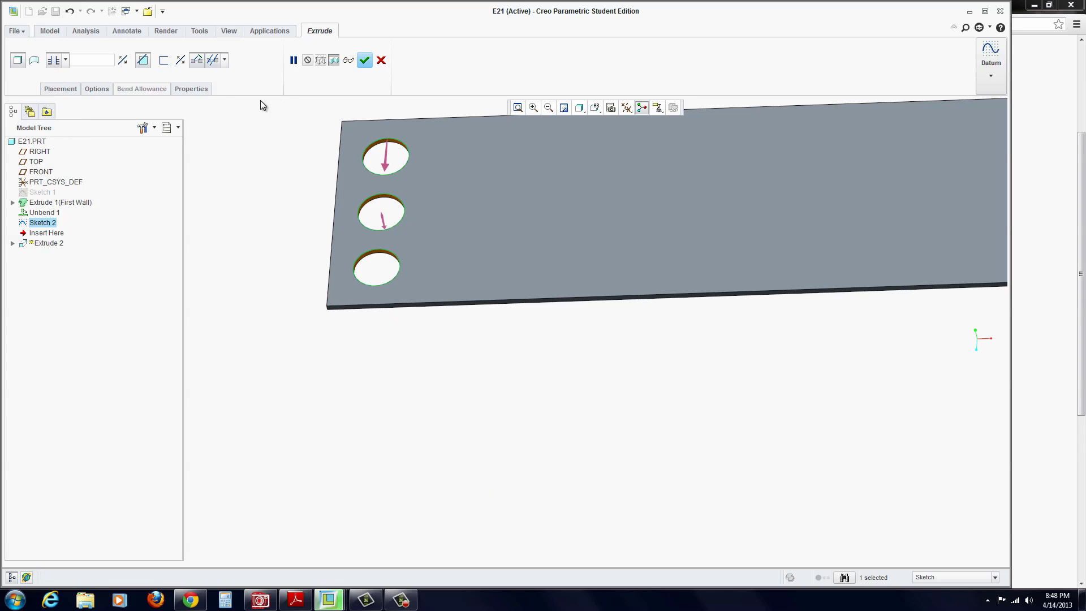
click(365, 62)
middle_drag(369, 277, 107, 213)
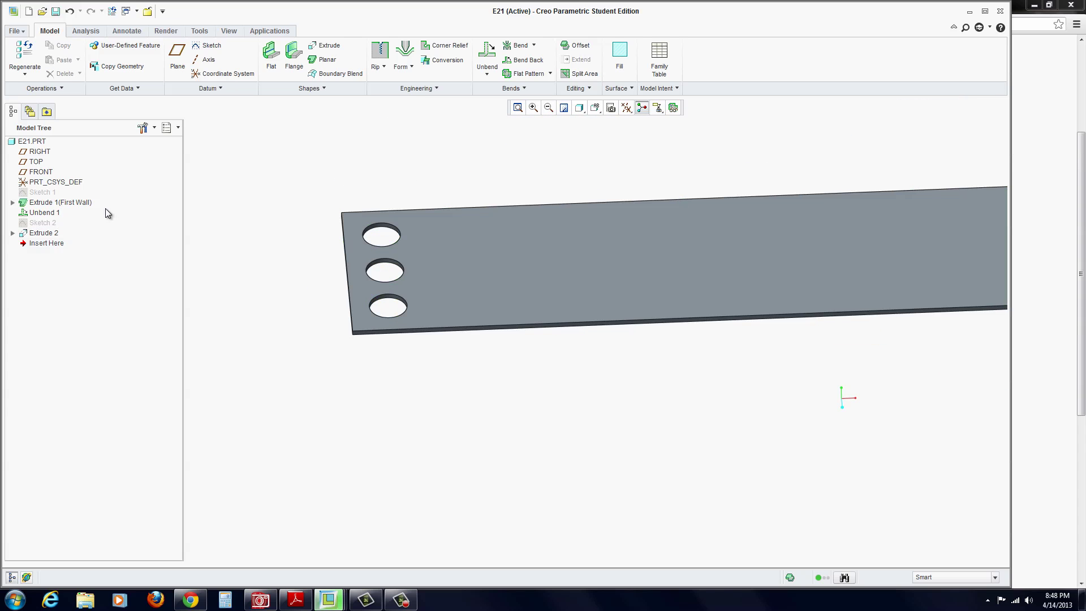
- Start a Direction pattern of Extrude 2 along the strip's bottom edge
click(41, 234)
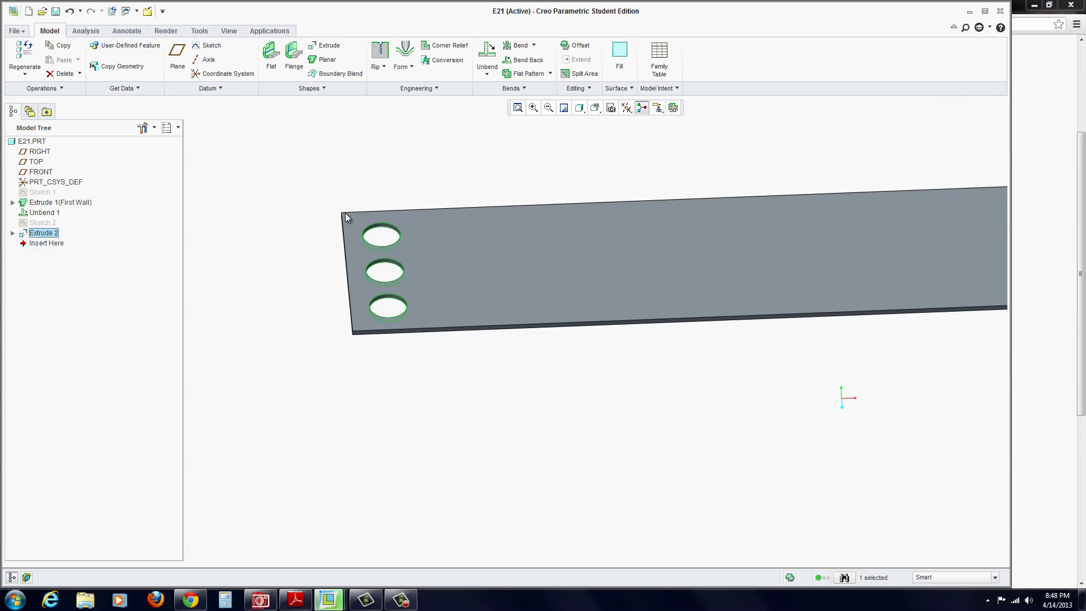
click(587, 89)
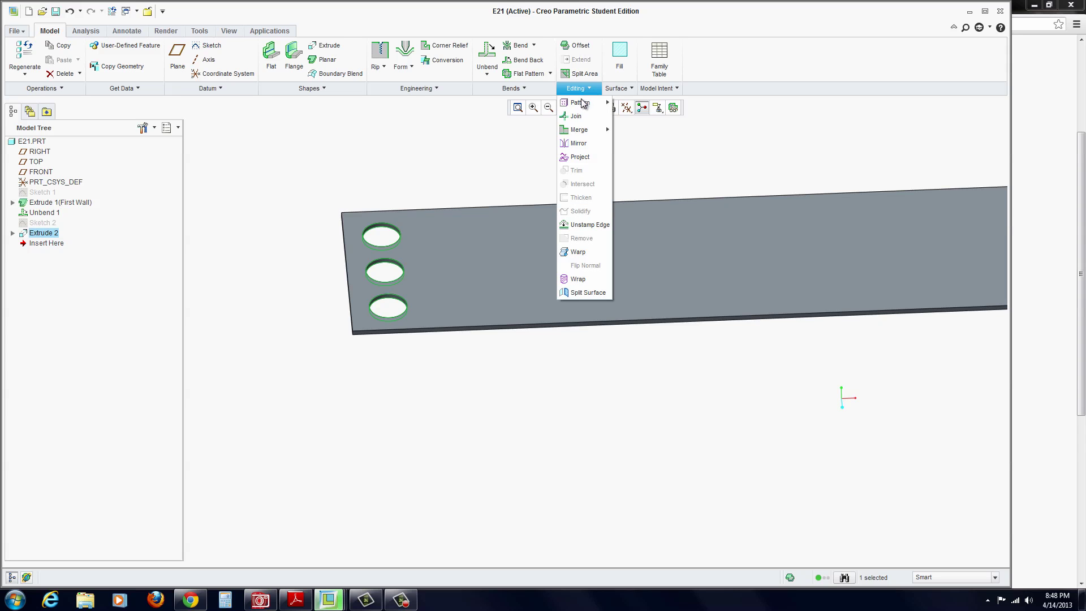
click(583, 102)
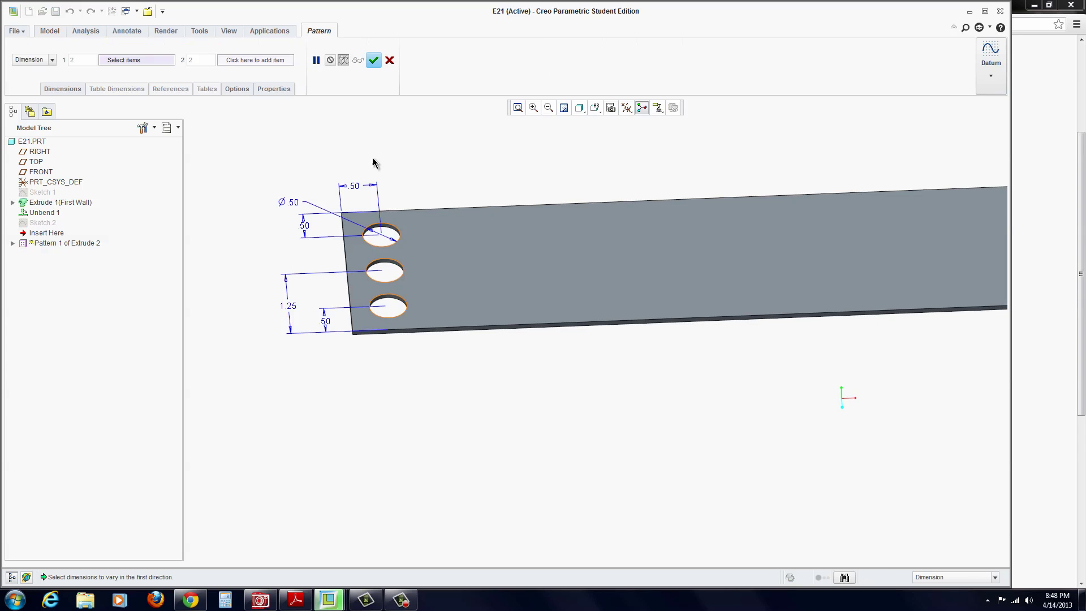
click(51, 60)
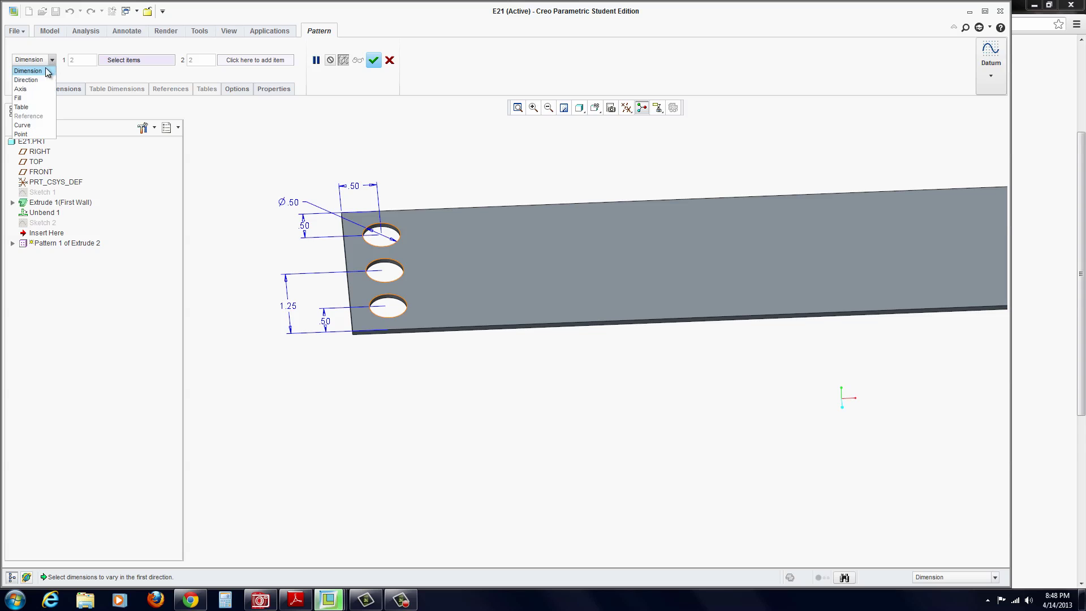
click(34, 81)
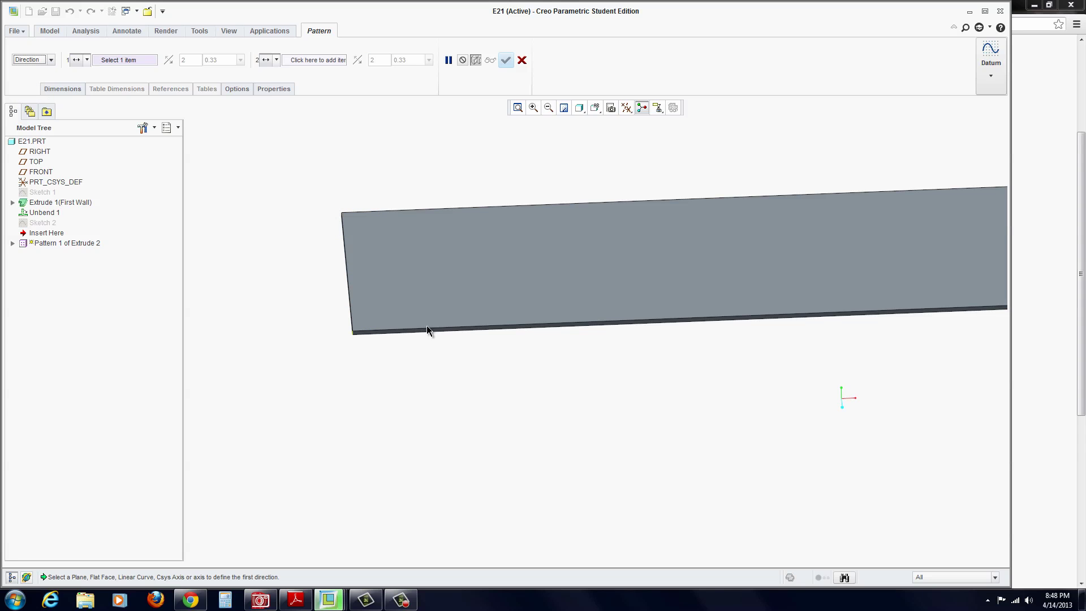
click(508, 326)
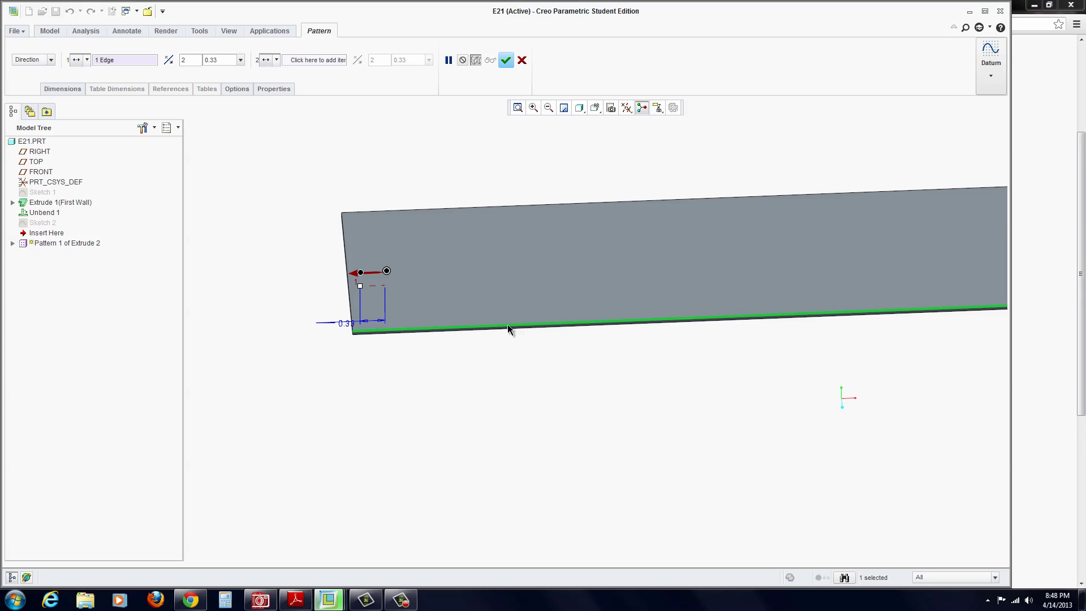
- Set the pattern to 15 members, reverse its direction, and space them 1.00 apart
click(184, 60)
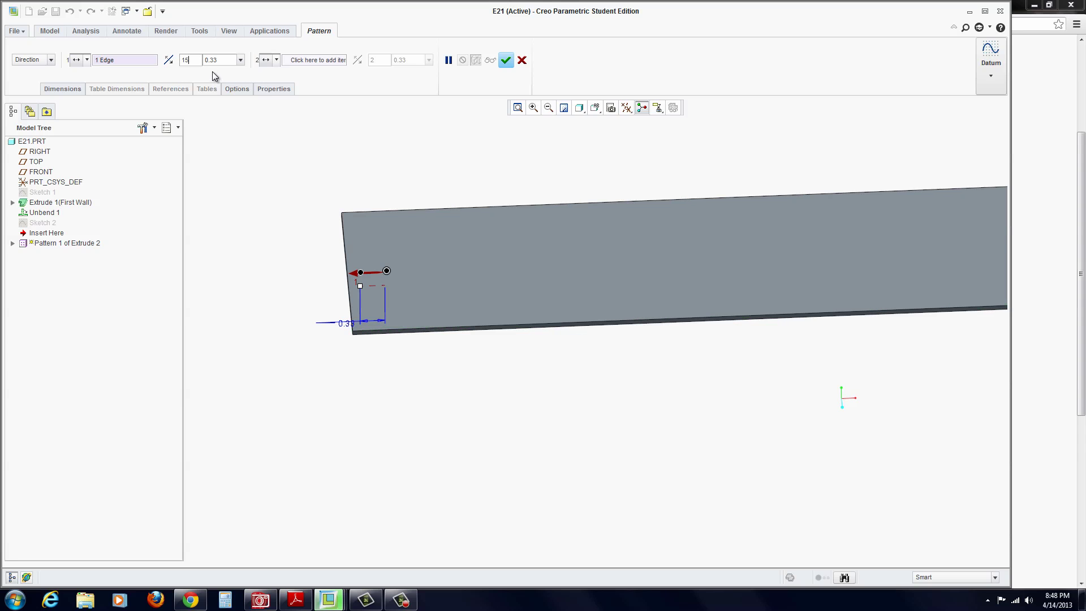
text(15)
key(Tab)
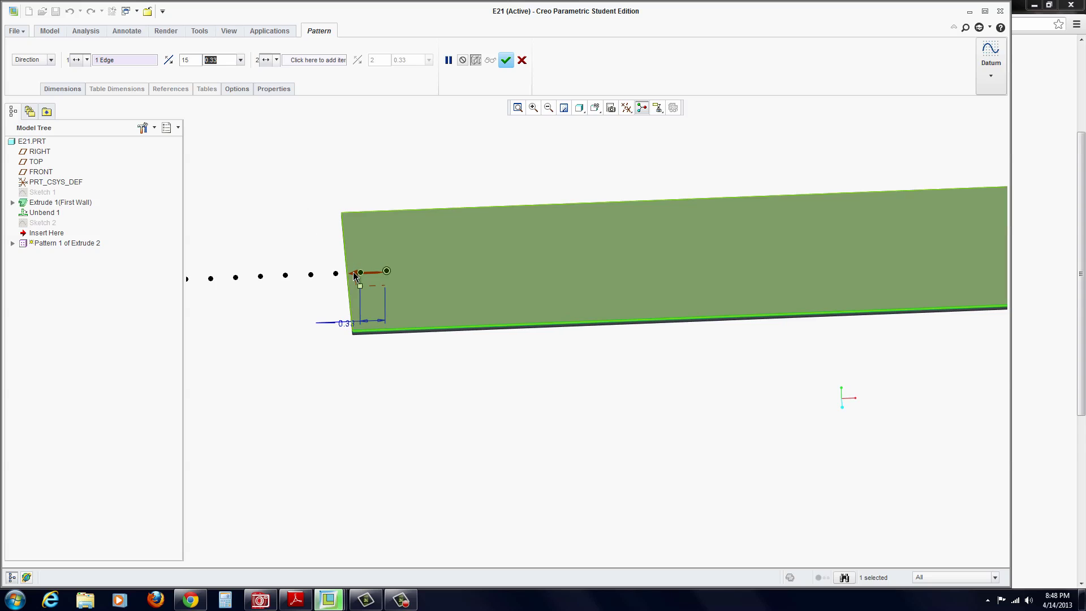
click(170, 62)
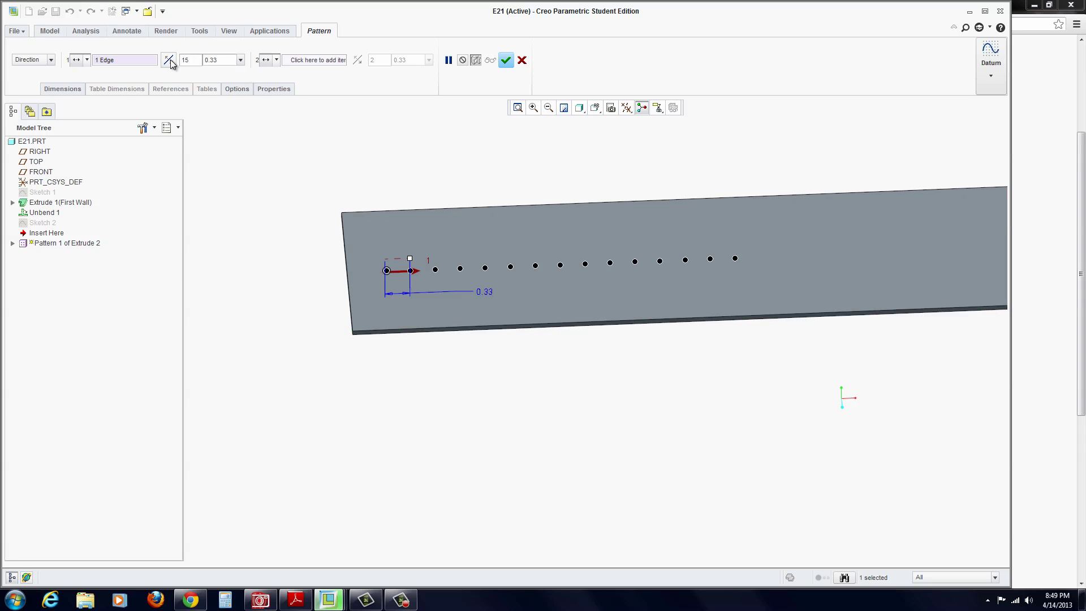
double_click(205, 59)
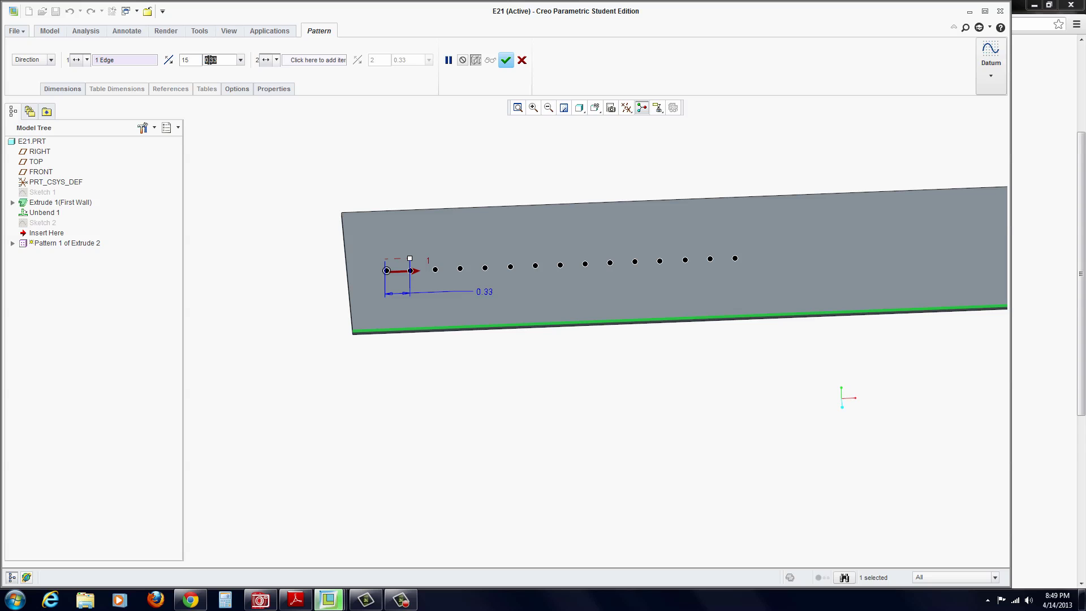
text(1)
key(Return)
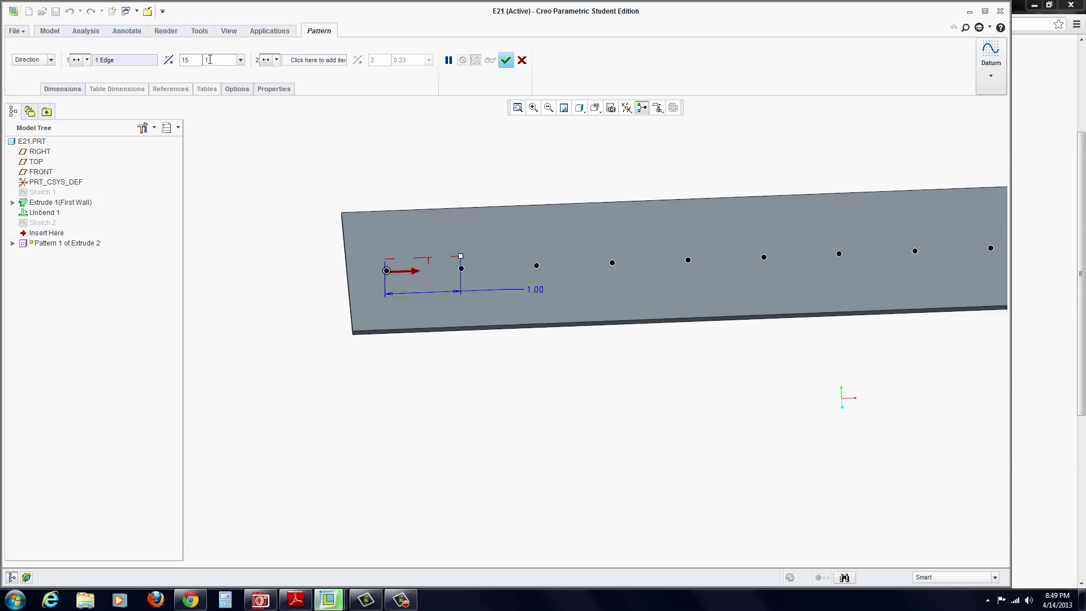
scroll(447, 232, down, 3)
scroll(591, 232, up, 1)
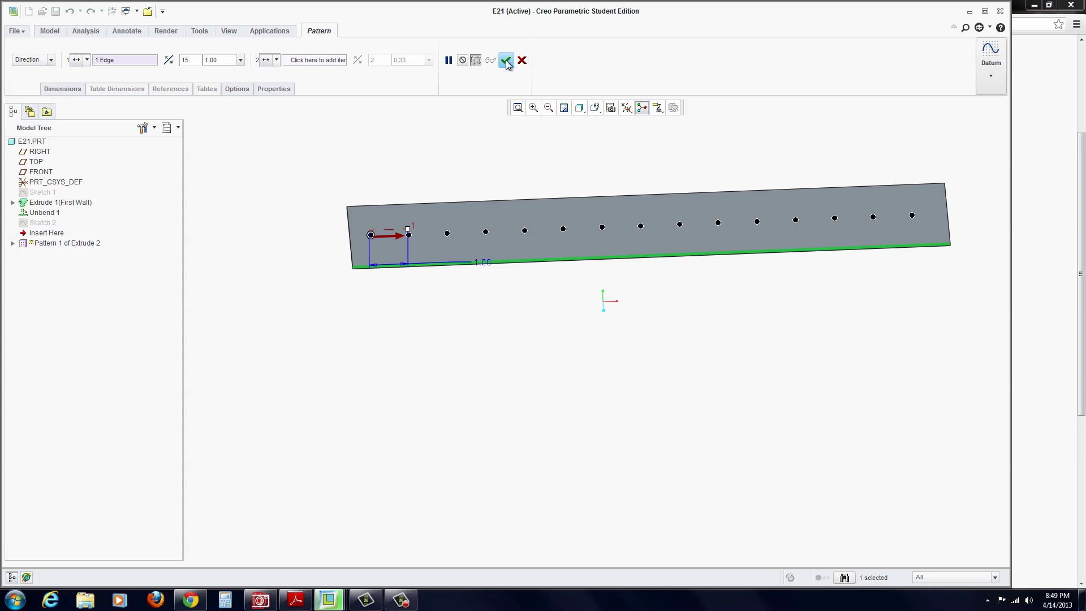
click(507, 61)
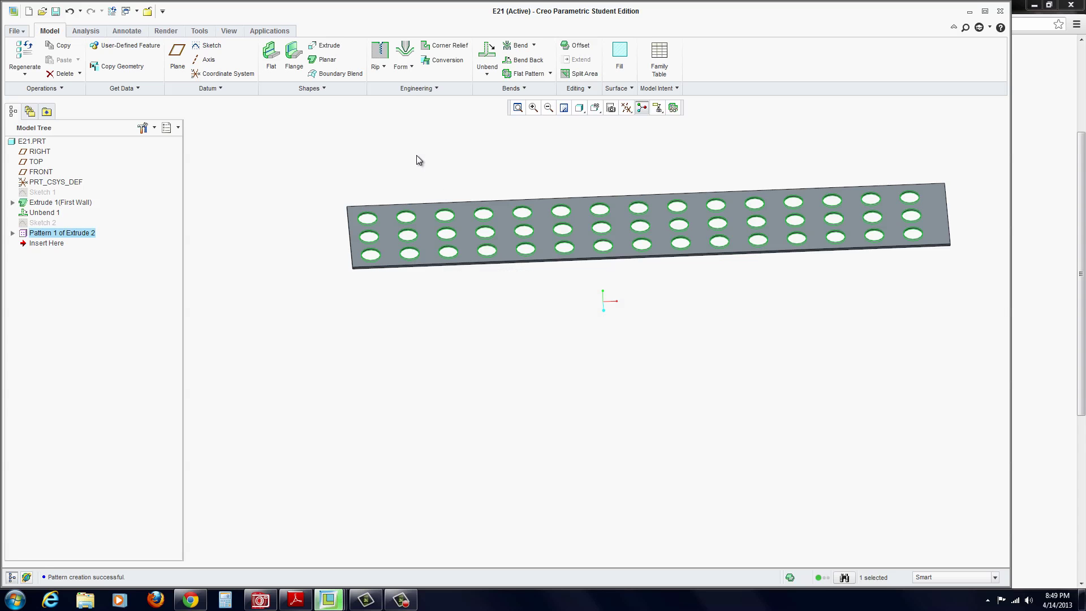
- Create Bend Back 1 with the default edge reference, rolling the perforated strip into a cylinder
middle_drag(488, 174, 486, 215)
scroll(553, 173, down, 2)
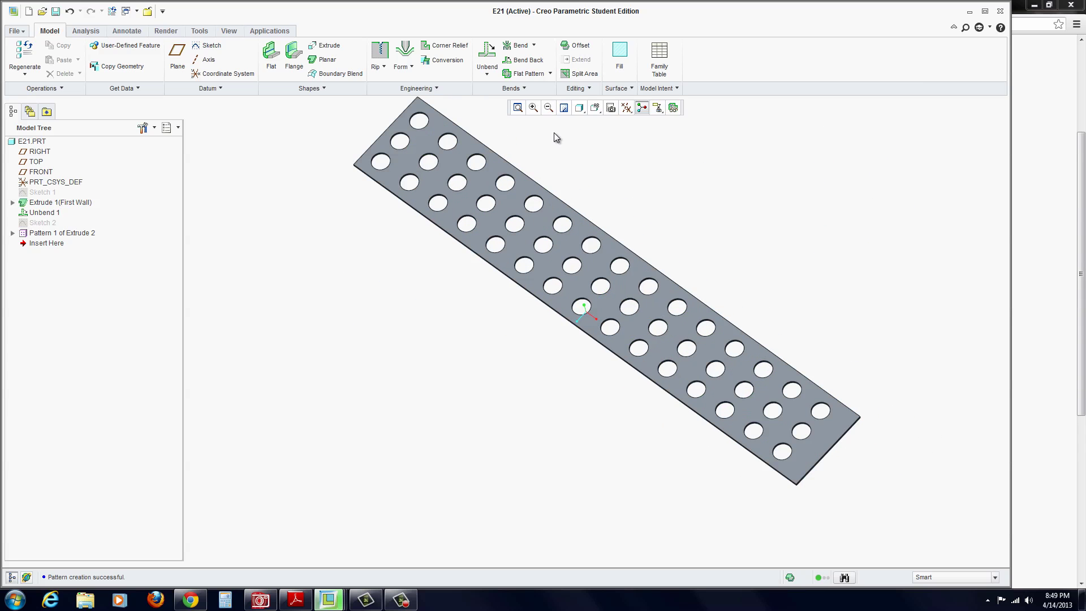
click(518, 62)
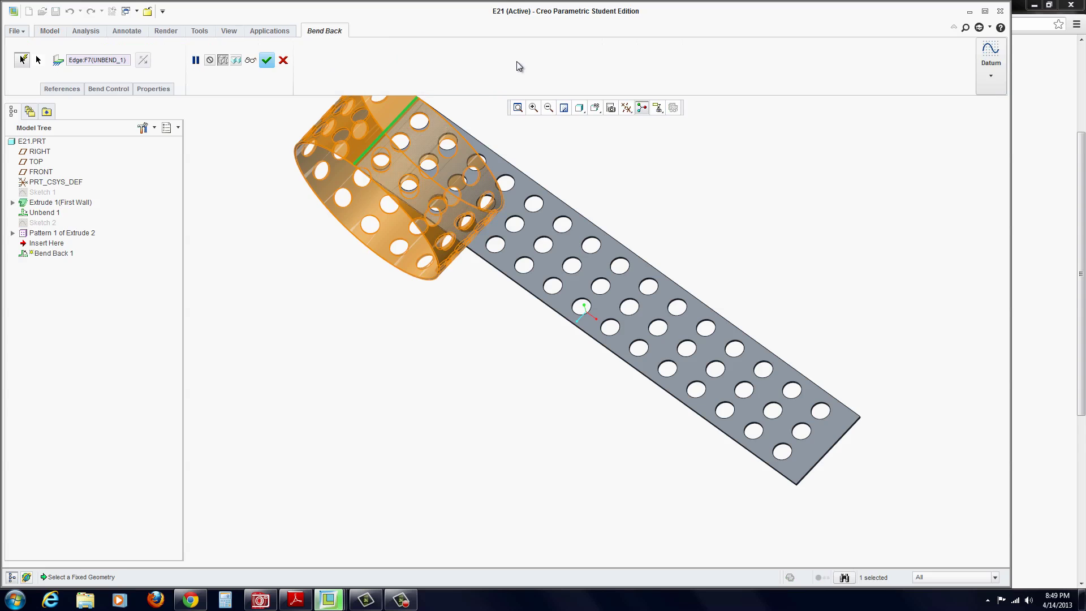
middle_drag(413, 334, 305, 108)
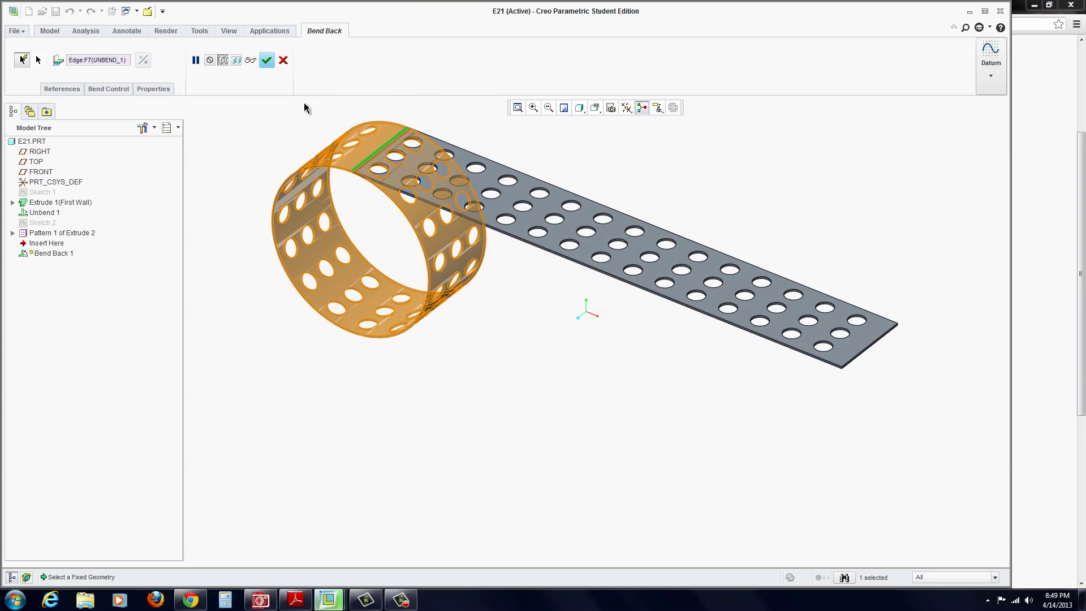
click(266, 61)
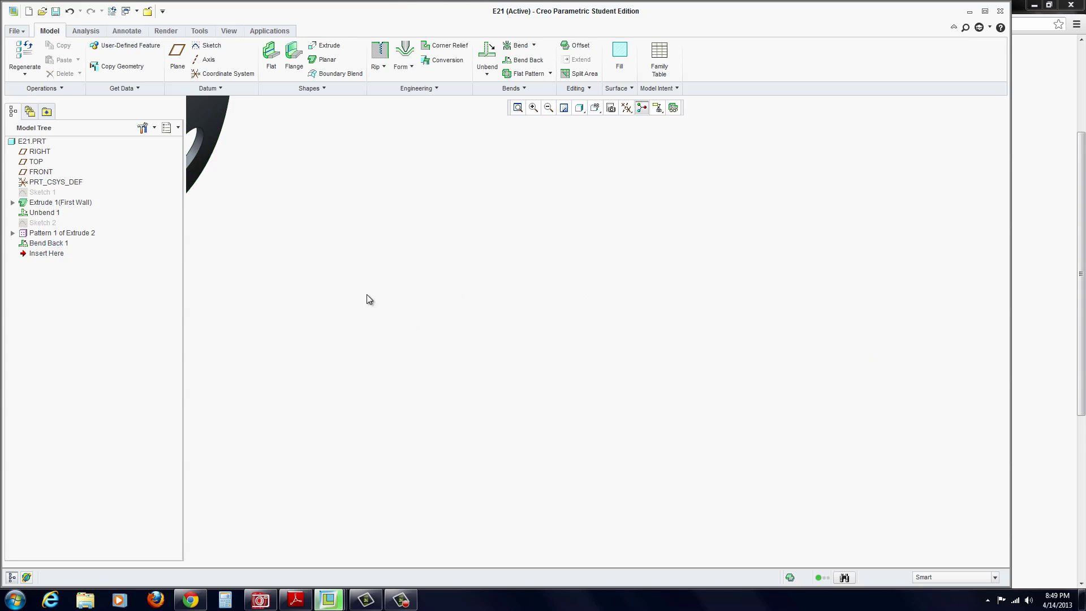
- Refit the finished cylinder to the default view and orbit it slightly
key(ctrl+d)
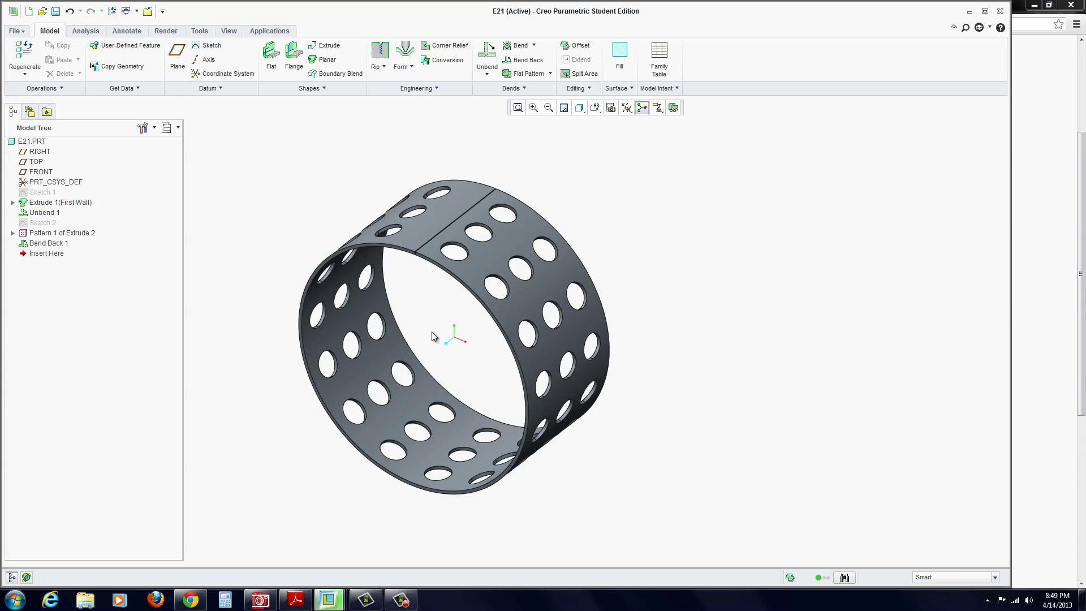
mouse_move(432, 332)
middle_down()
mouse_move(437, 342)
mouse_move(419, 340)
mouse_move(436, 343)
middle_up()
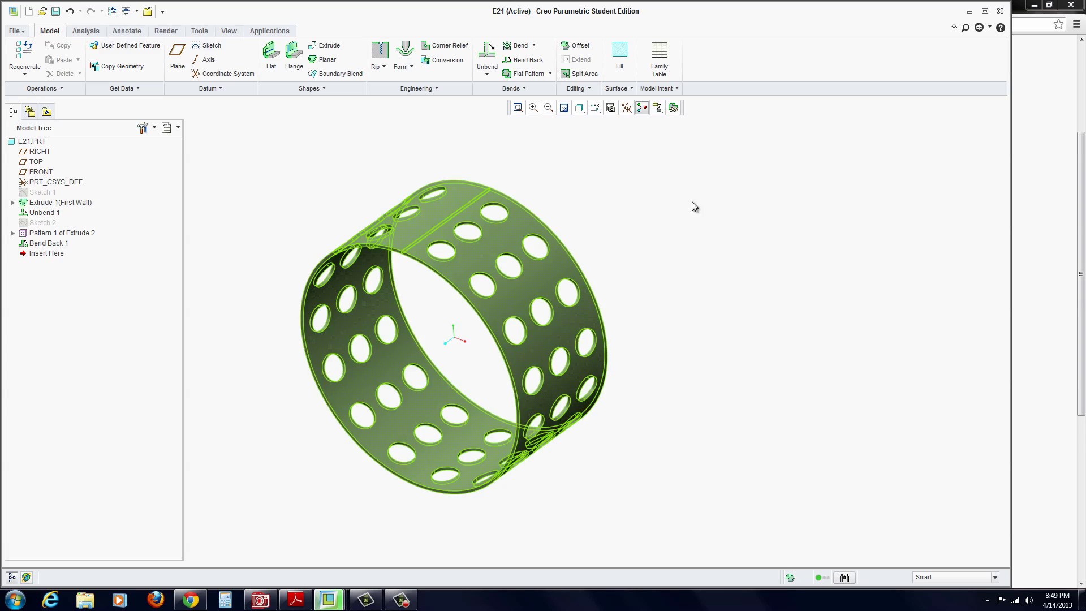